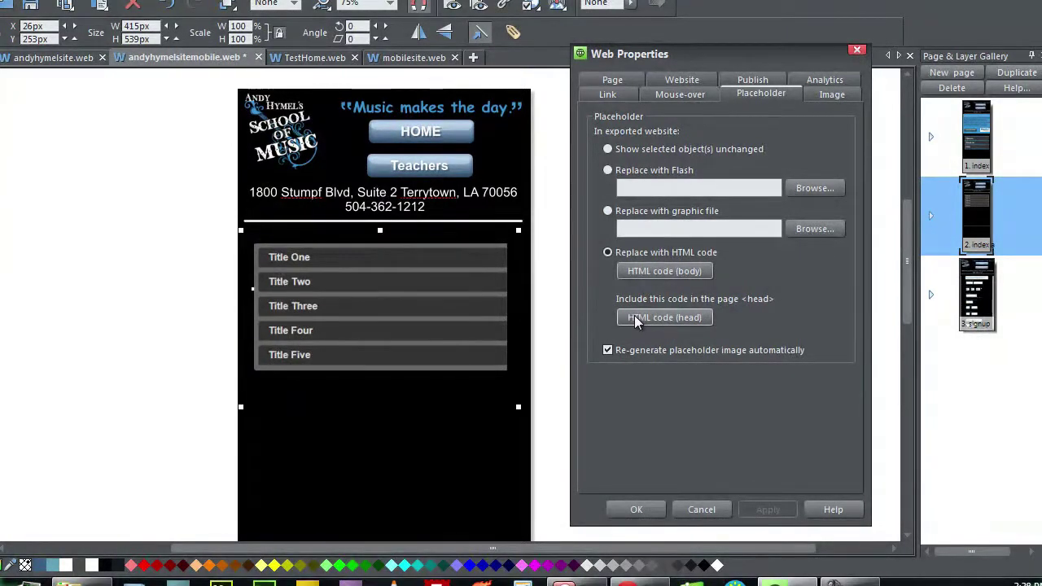
Bring up the placeholder's head HTML code and scroll through its accordion CSS styles.
click(635, 318)
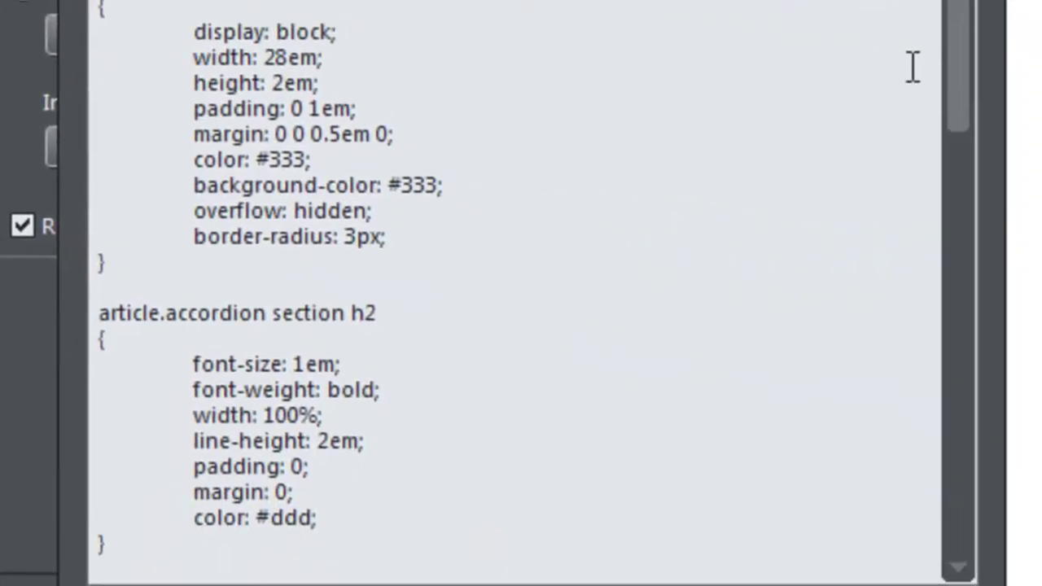
drag(971, 28, 977, 218)
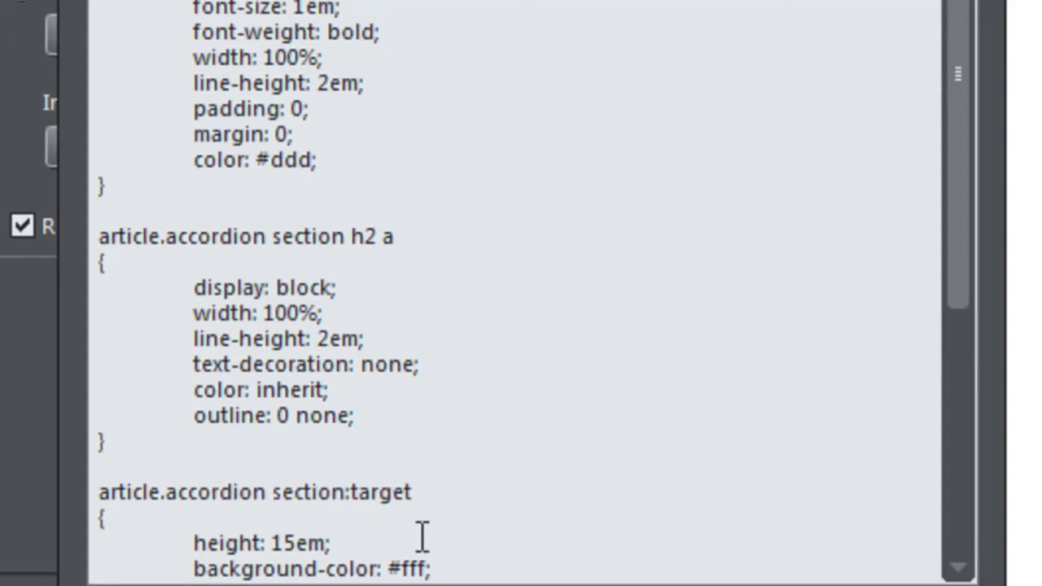
drag(967, 181, 968, 3)
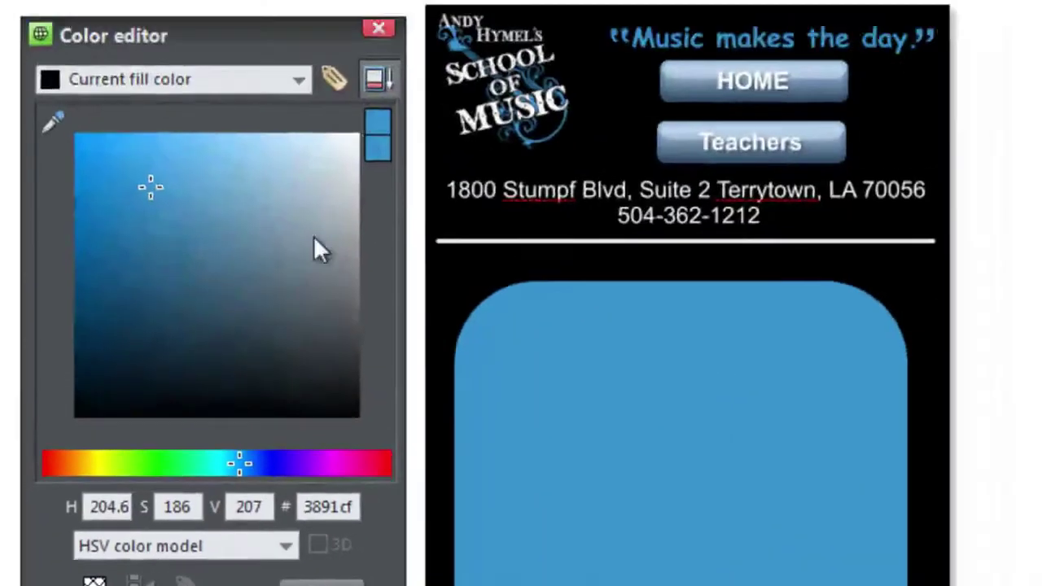
Sample the rounded rectangle's blue with the eyedropper and copy its hex value 3891cf.
drag(51, 129, 793, 43)
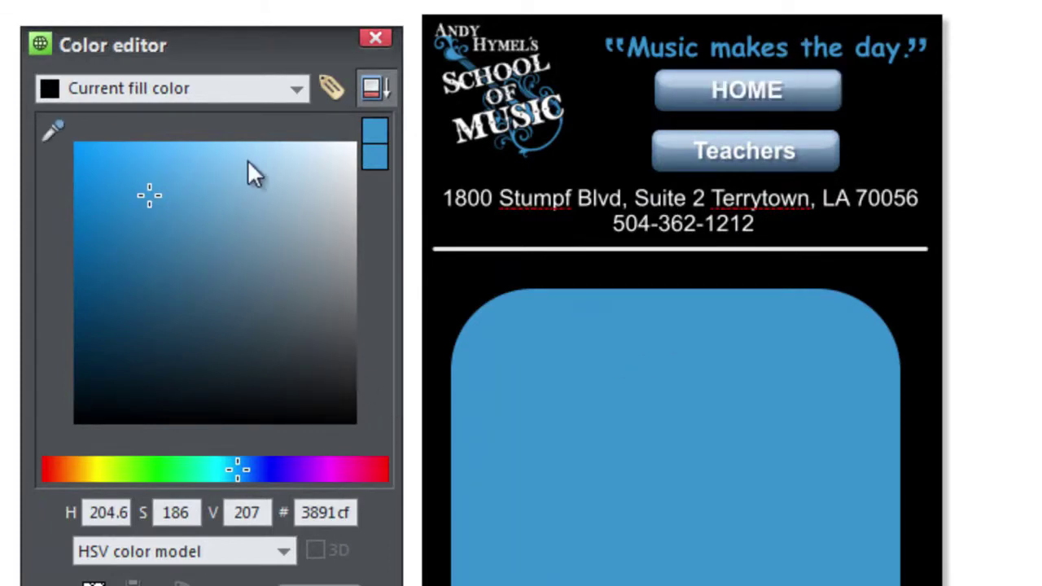
double_click(328, 513)
right_click(328, 513)
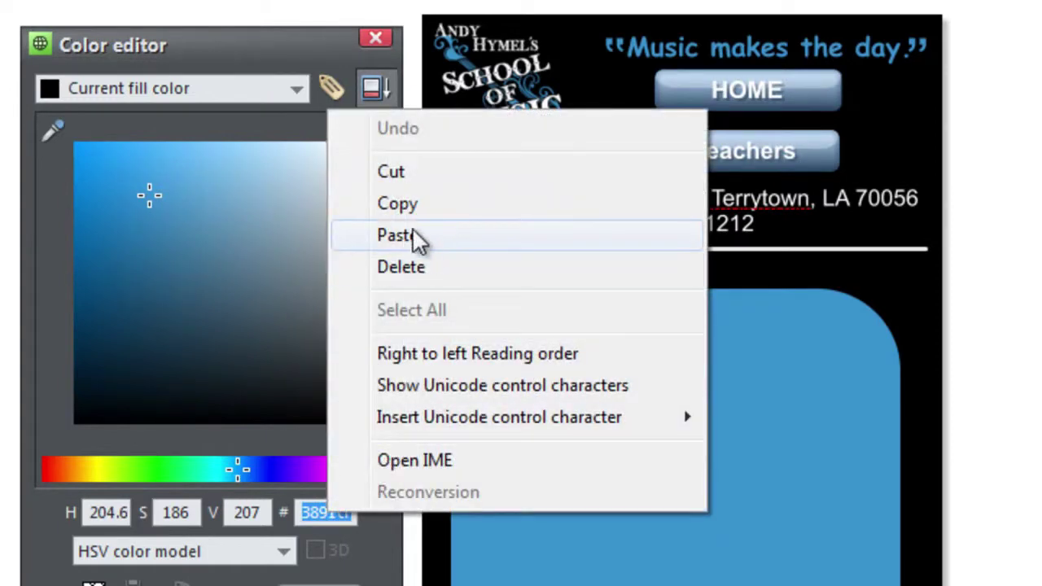
click(412, 204)
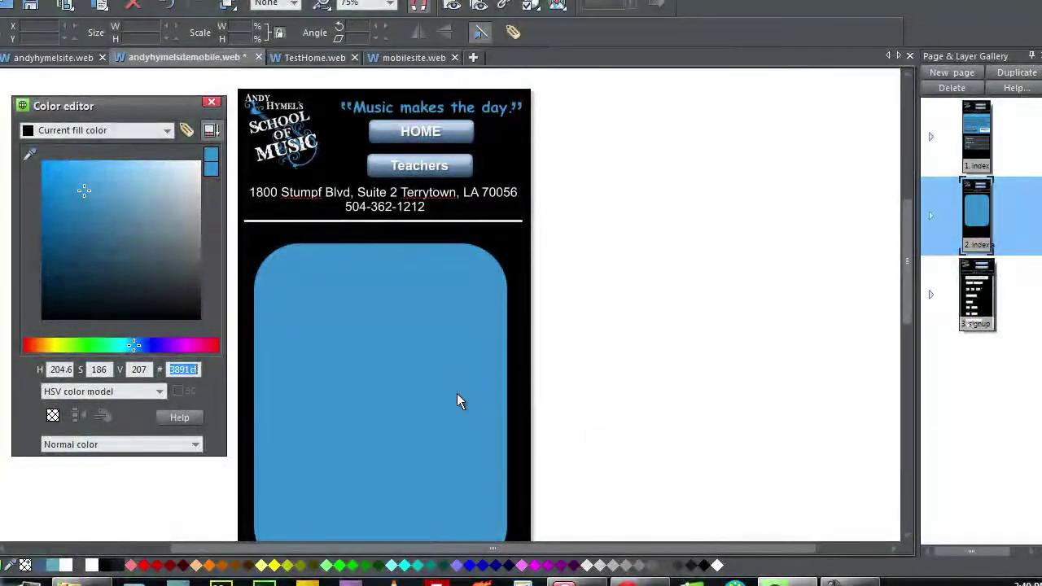
Replace the accordion's #666 background-color with 3891cf in the placeholder's head CSS.
click(456, 397)
key(ctrl+k)
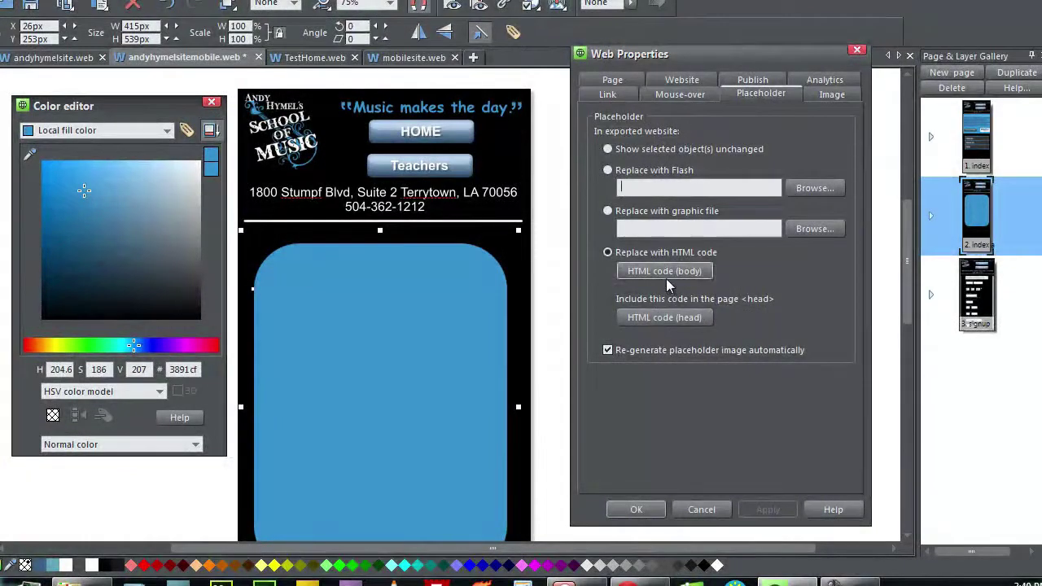
click(660, 316)
click(749, 249)
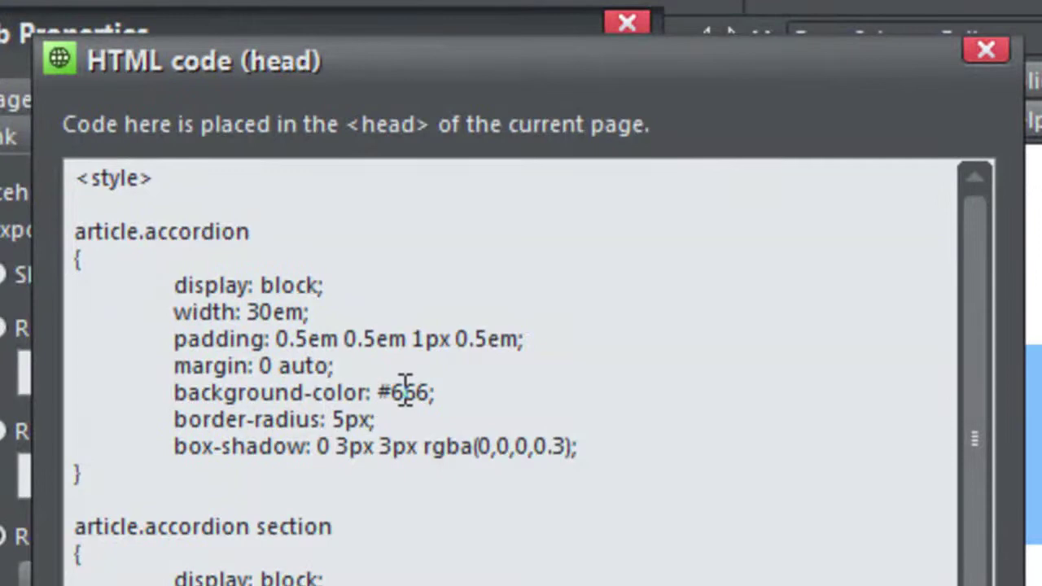
double_click(408, 393)
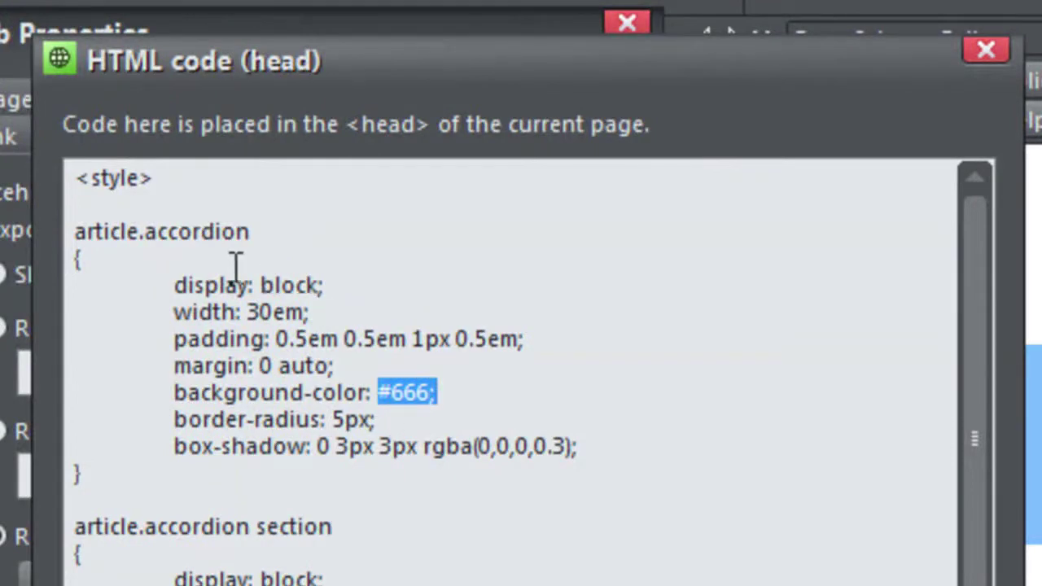
drag(388, 392, 420, 396)
click(423, 399)
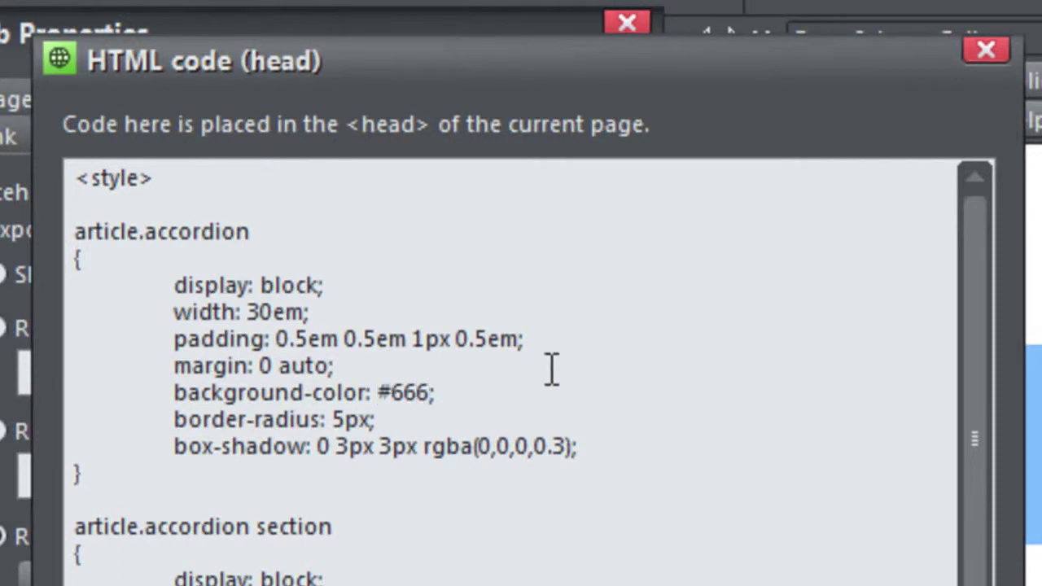
key(BackSpace)
key(BackSpace)
key(BackSpace)
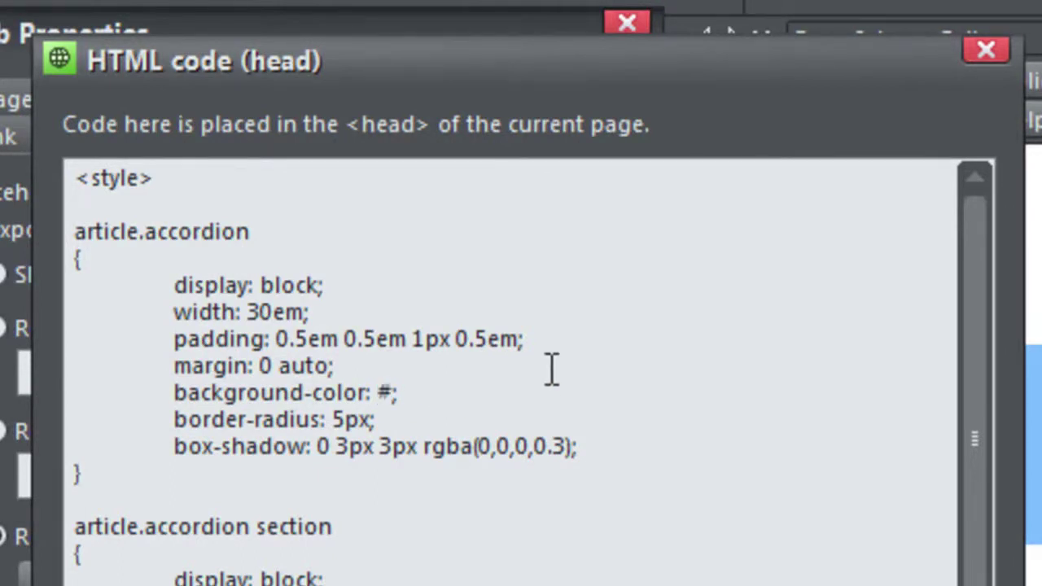
text(3891cf)
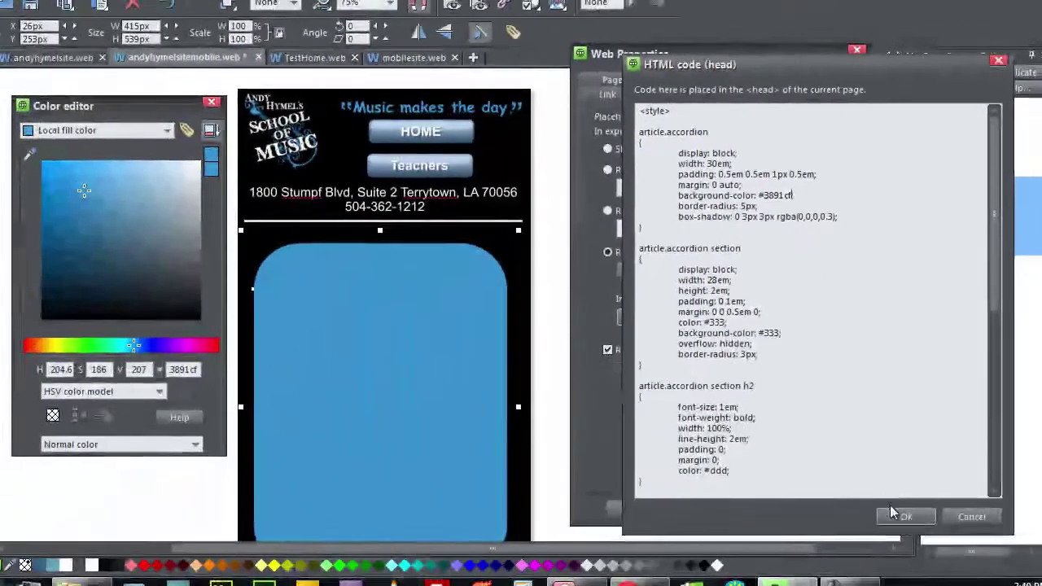
click(888, 519)
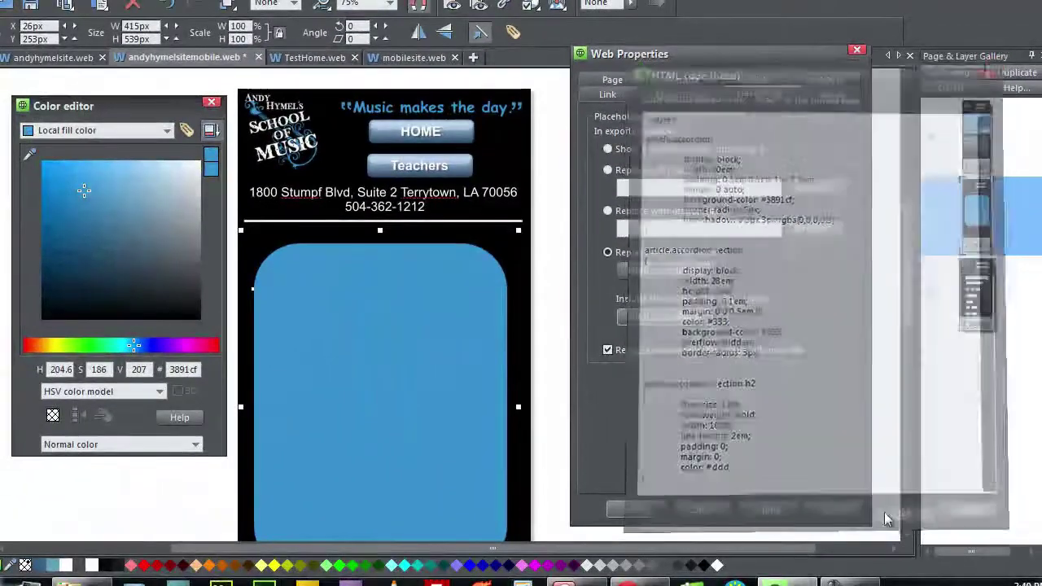
Apply the blue accordion colour and close the colour editor.
click(773, 507)
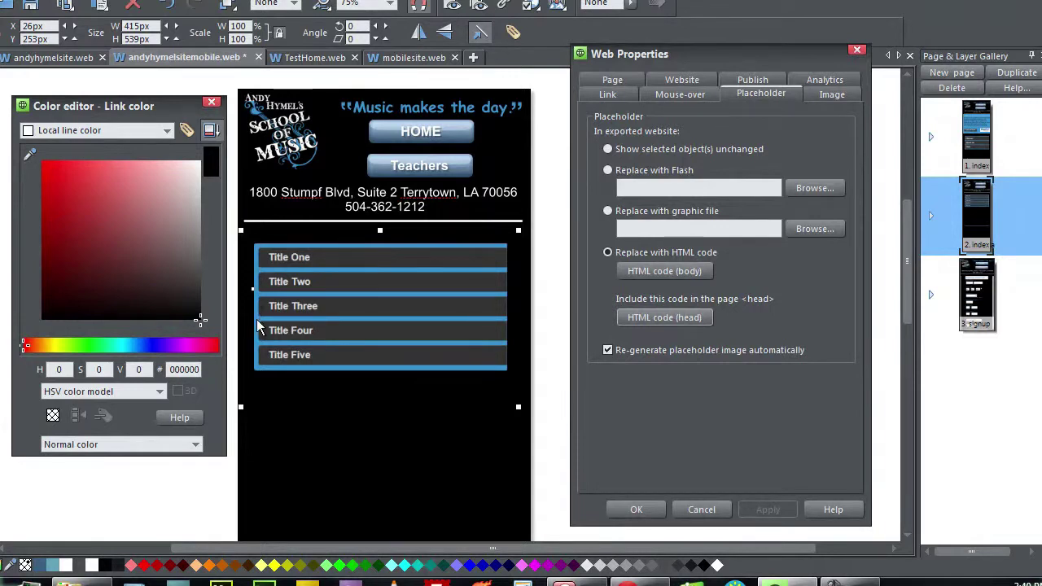
click(213, 105)
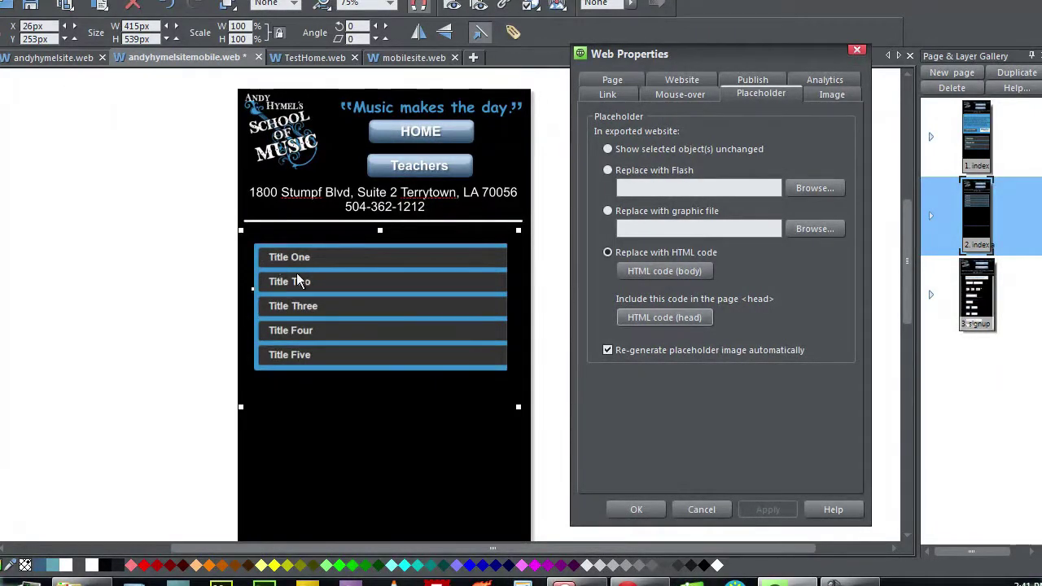
click(181, 342)
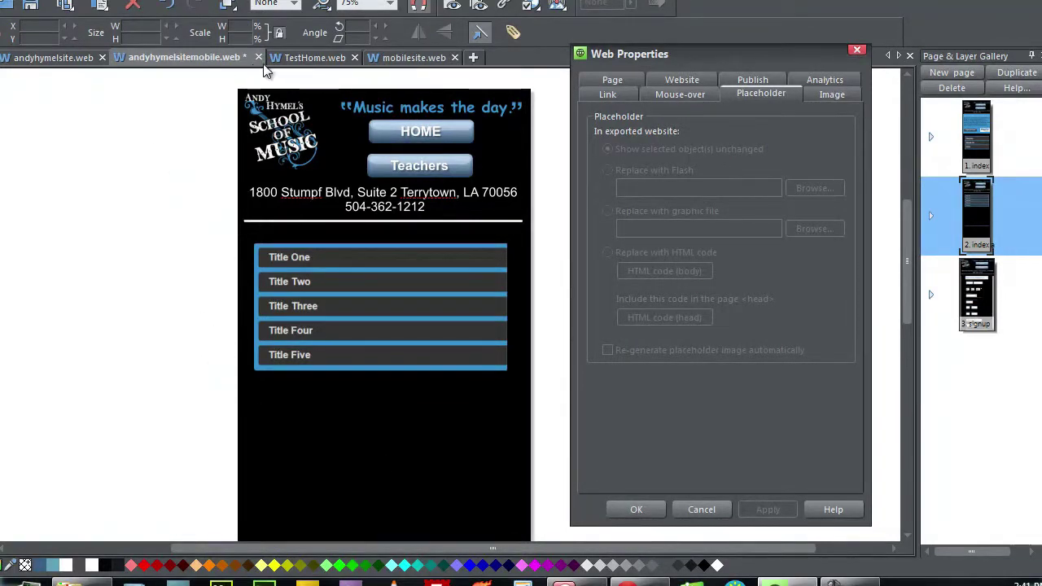
View the page at 100% zoom and reselect the accordion placeholder.
click(391, 5)
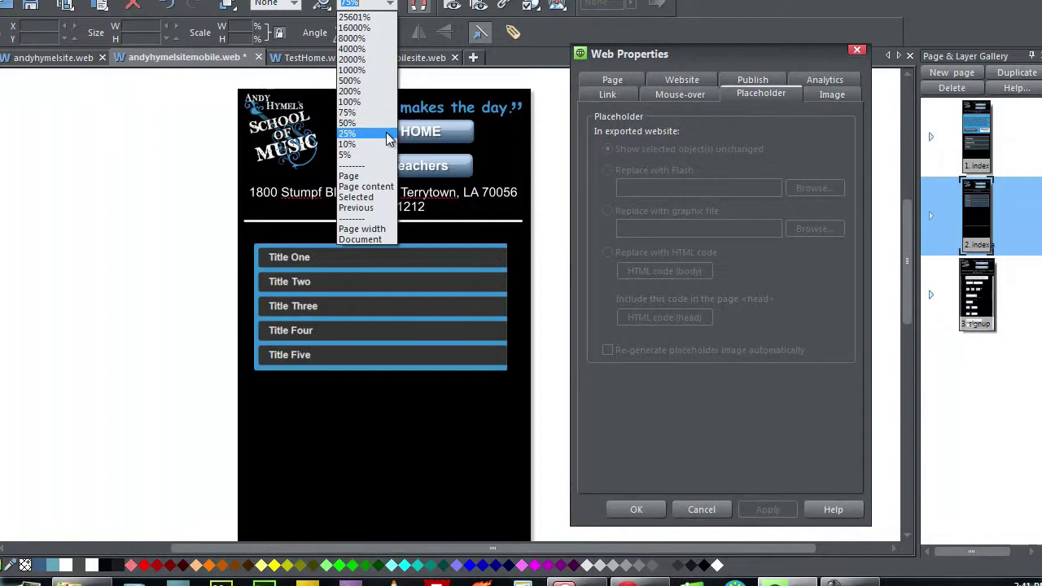
click(379, 102)
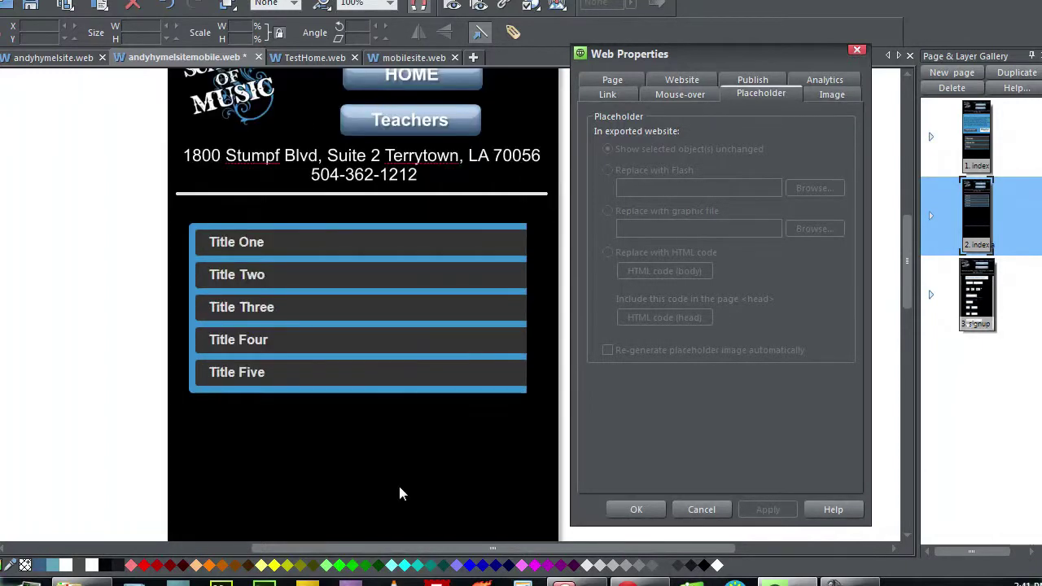
drag(396, 549, 419, 549)
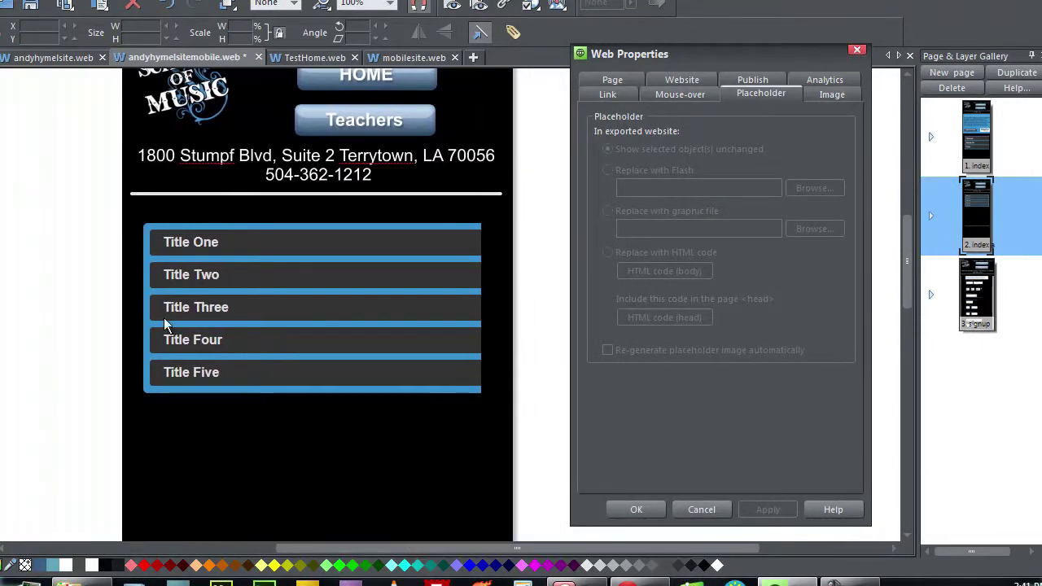
click(302, 240)
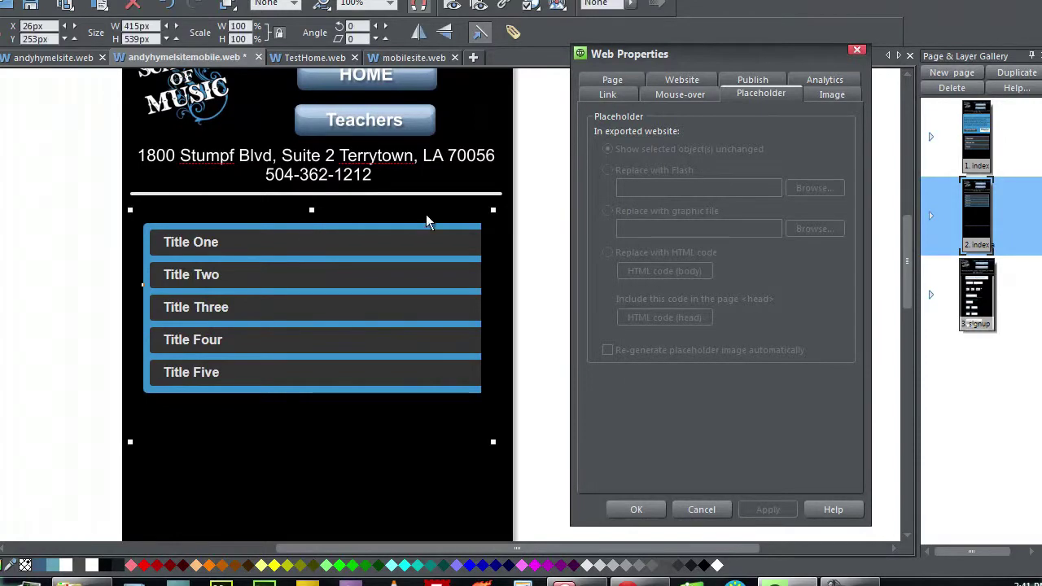
Change the accordion h2 colour from #ddd to #fff in the head CSS and apply it.
click(659, 321)
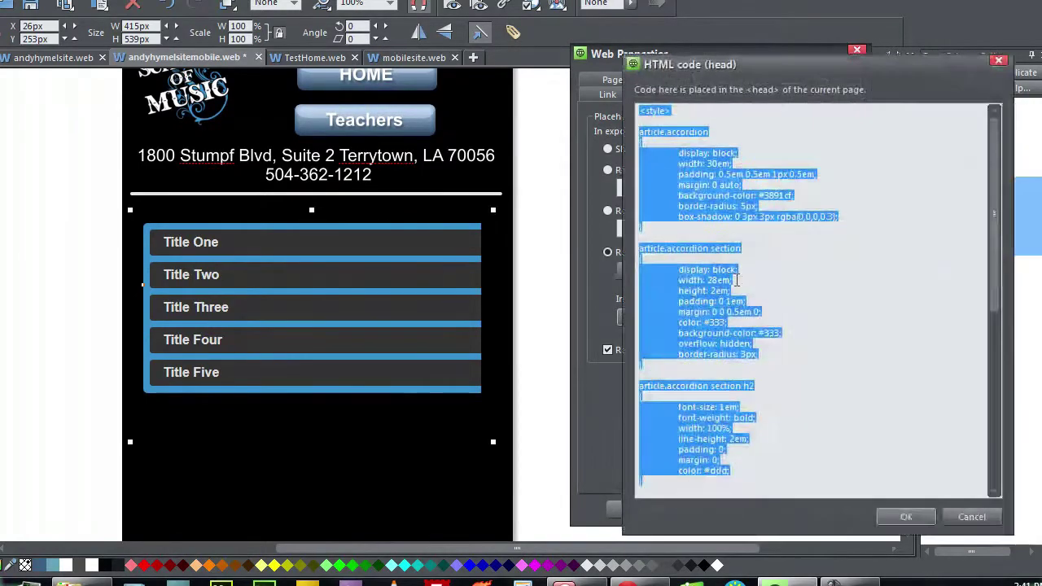
click(739, 269)
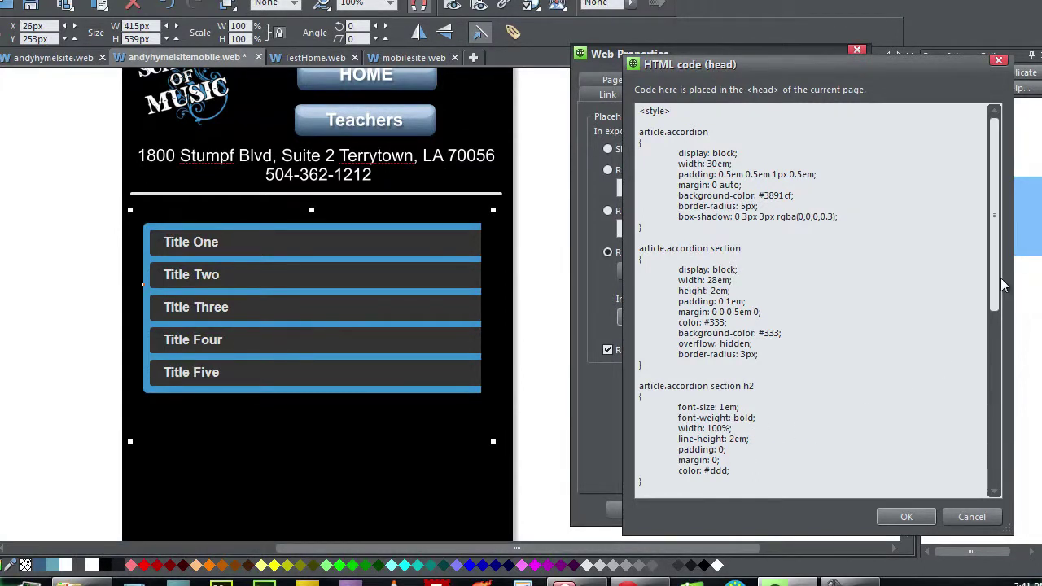
drag(995, 281, 995, 322)
text(fff)
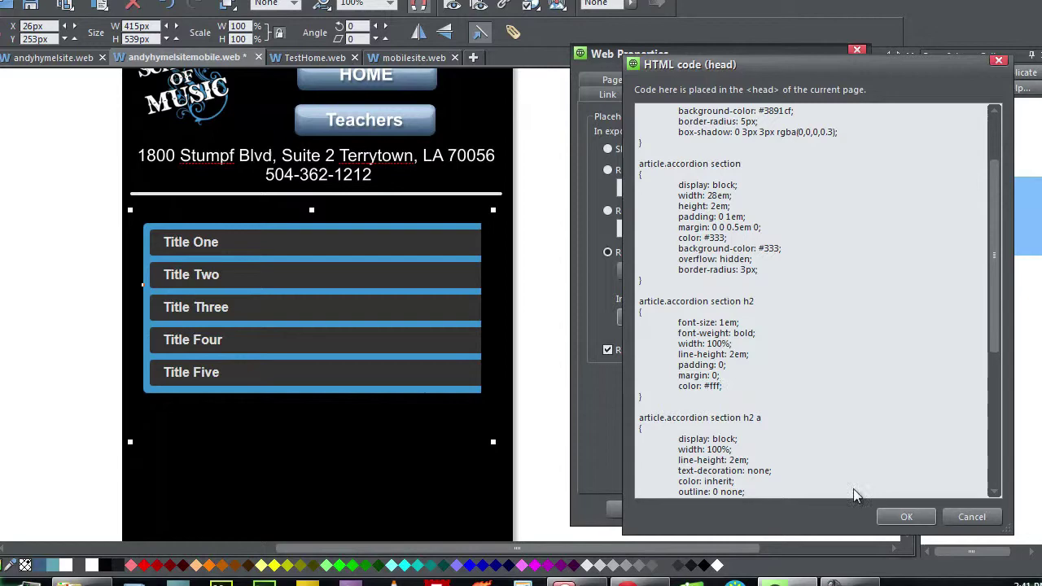
click(895, 518)
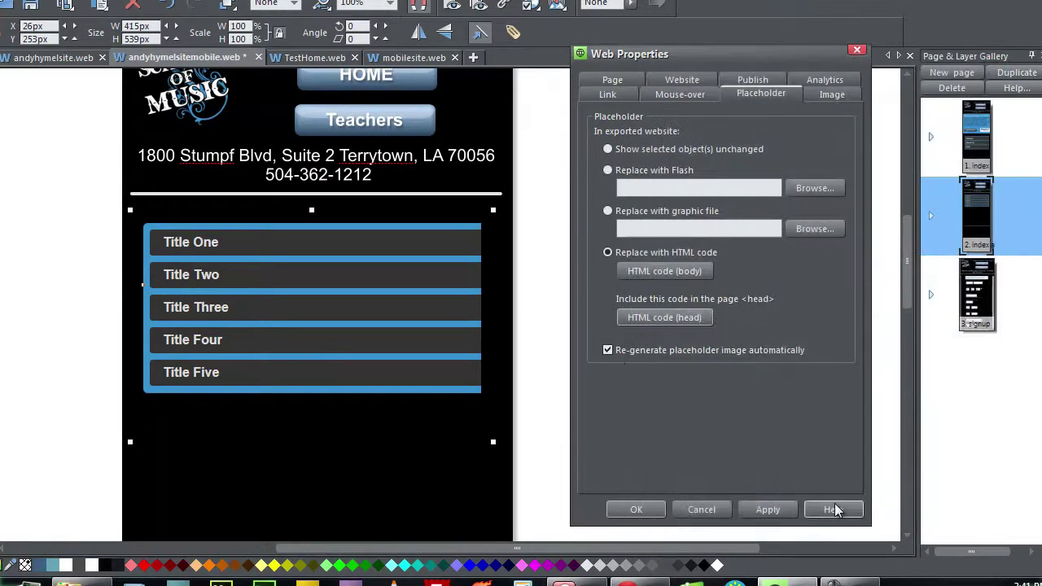
click(768, 510)
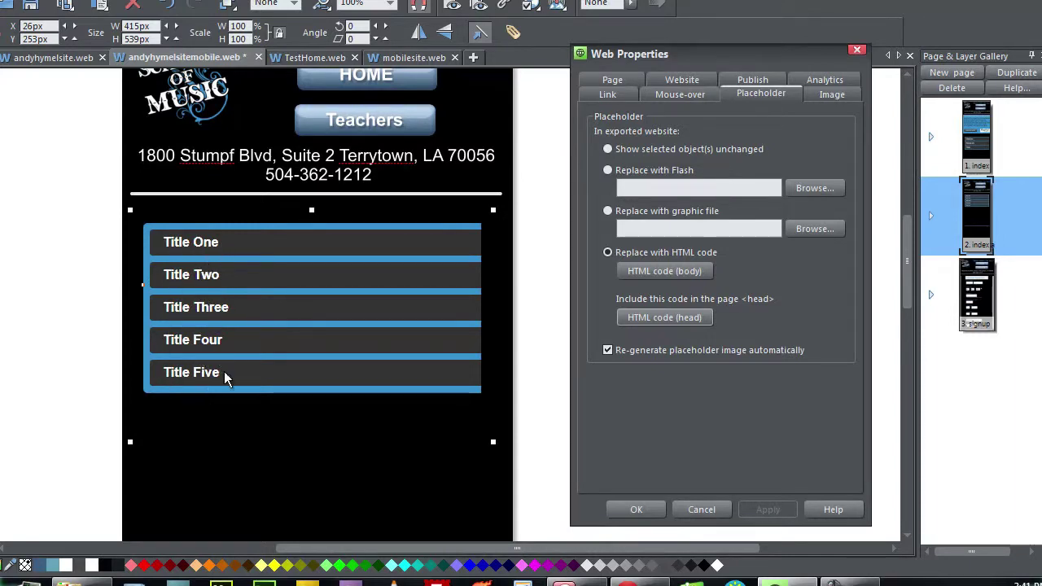
Retitle the sections About Us, Classes and Our Policy, and delete sections four and five.
click(664, 271)
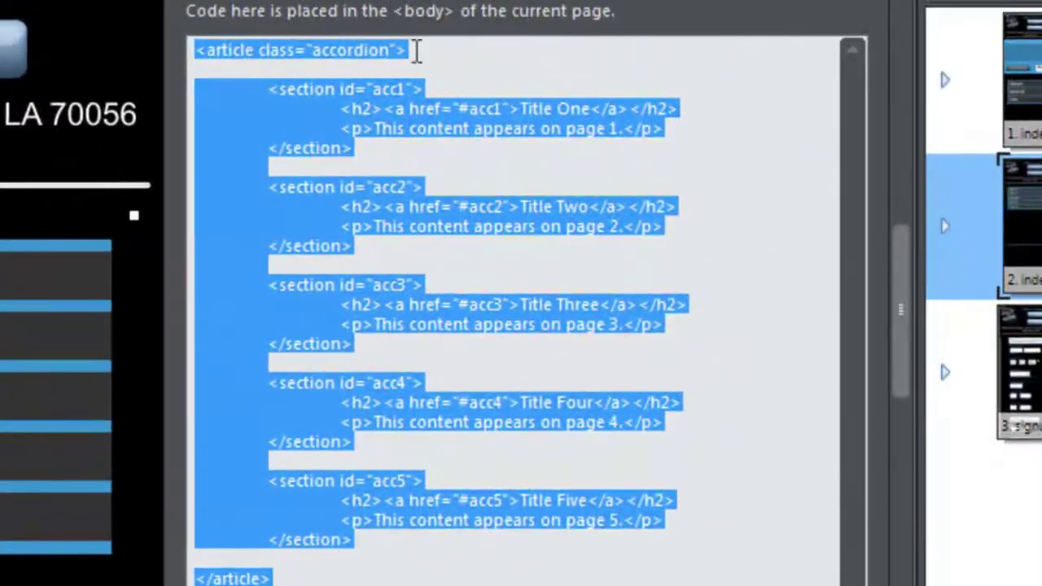
click(823, 171)
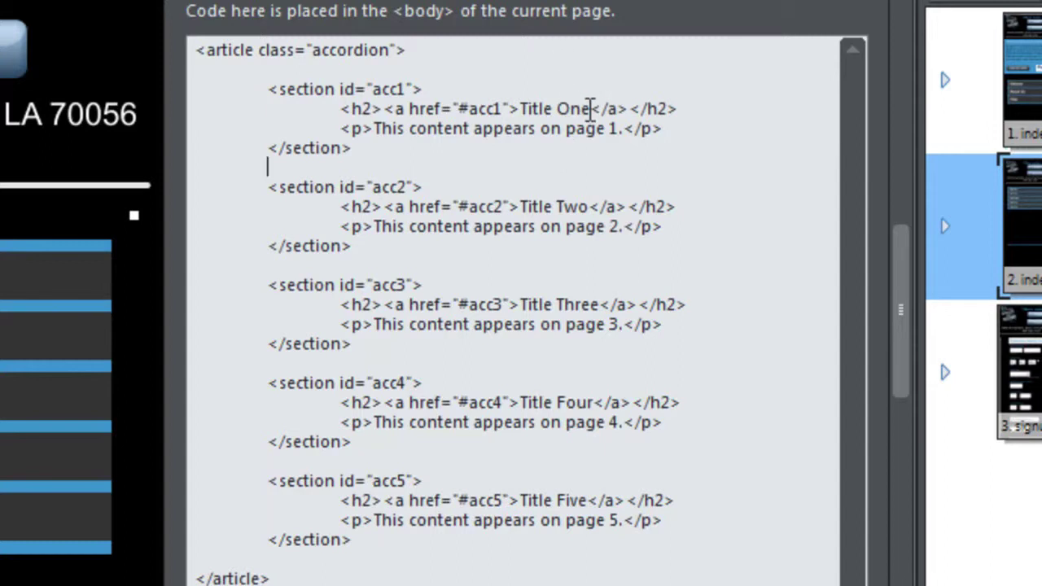
mouse_move(590, 108)
mouse_down()
mouse_move(530, 127)
mouse_move(528, 110)
mouse_up()
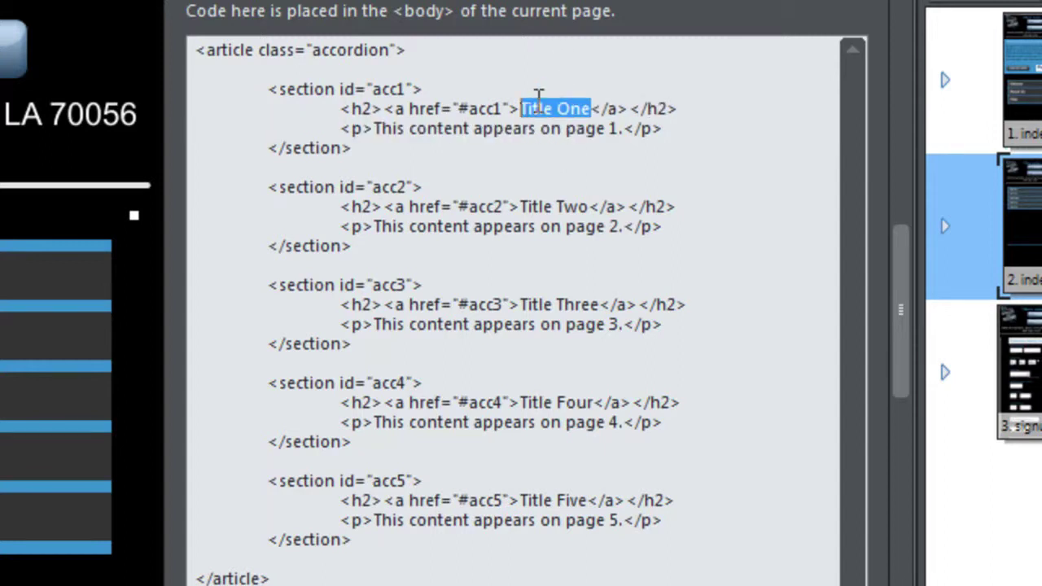
text(About )
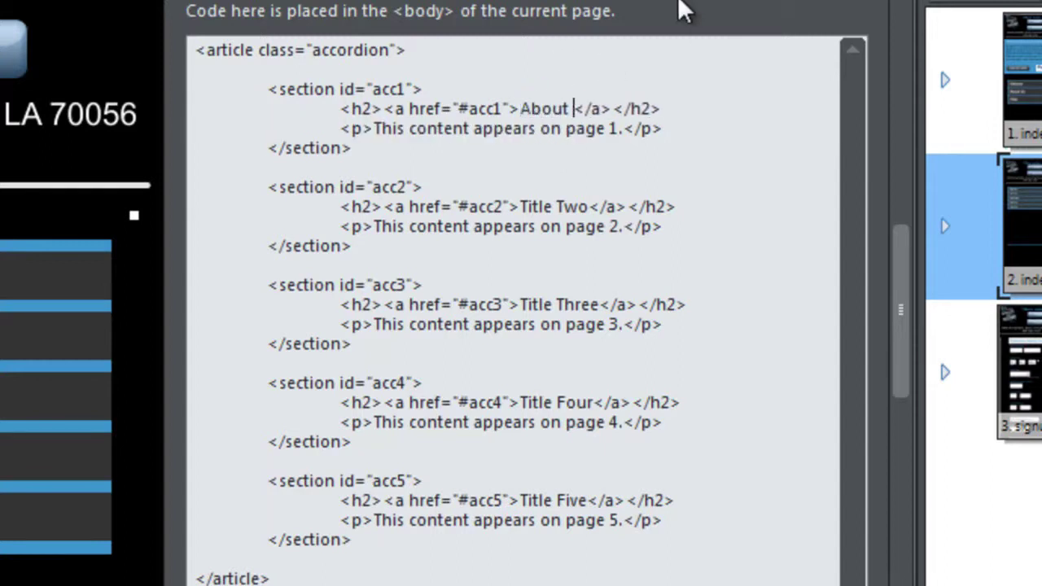
text(Us)
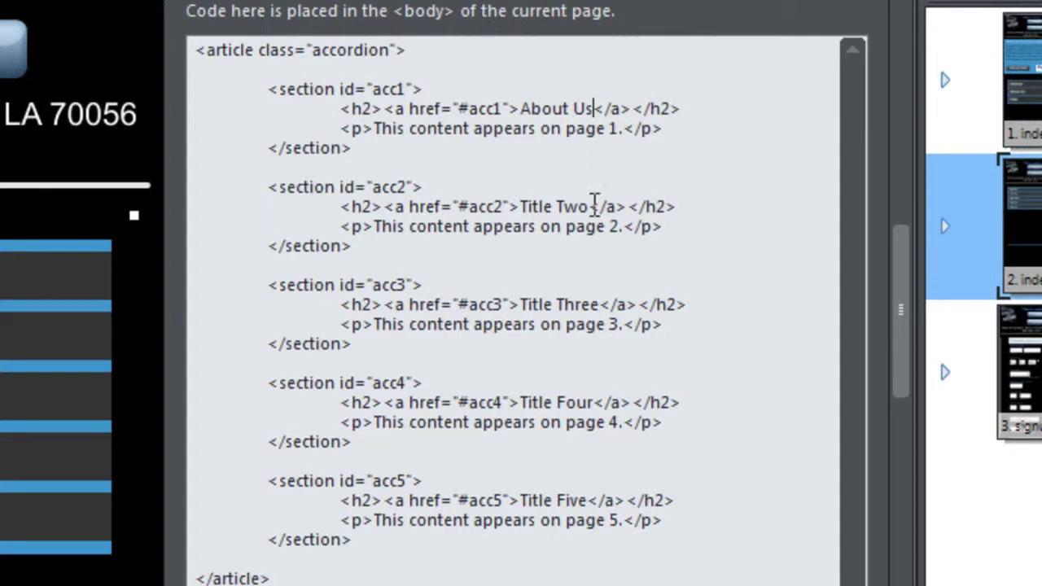
drag(591, 207, 523, 206)
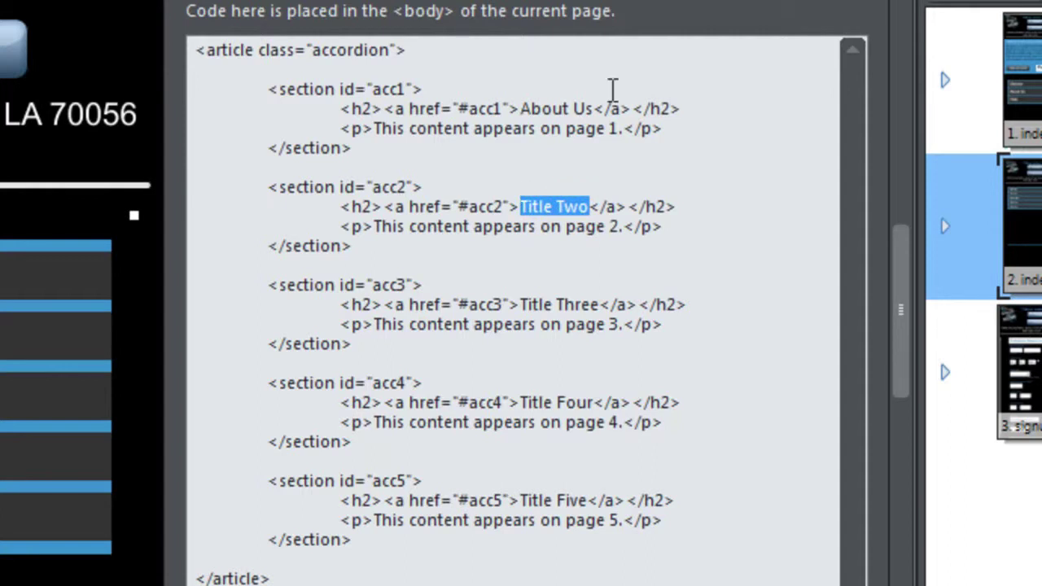
text(Classes)
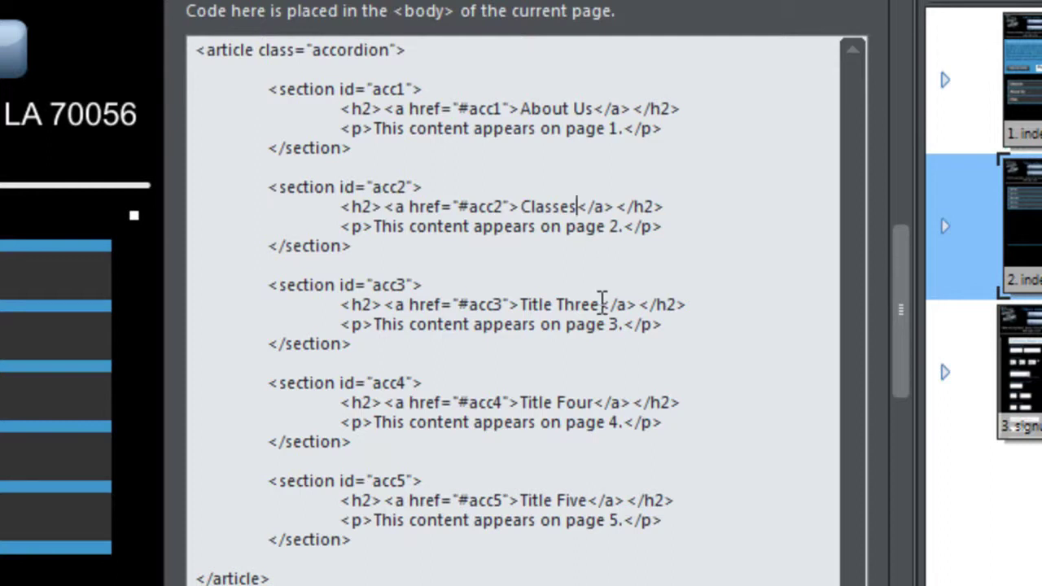
drag(603, 303, 526, 304)
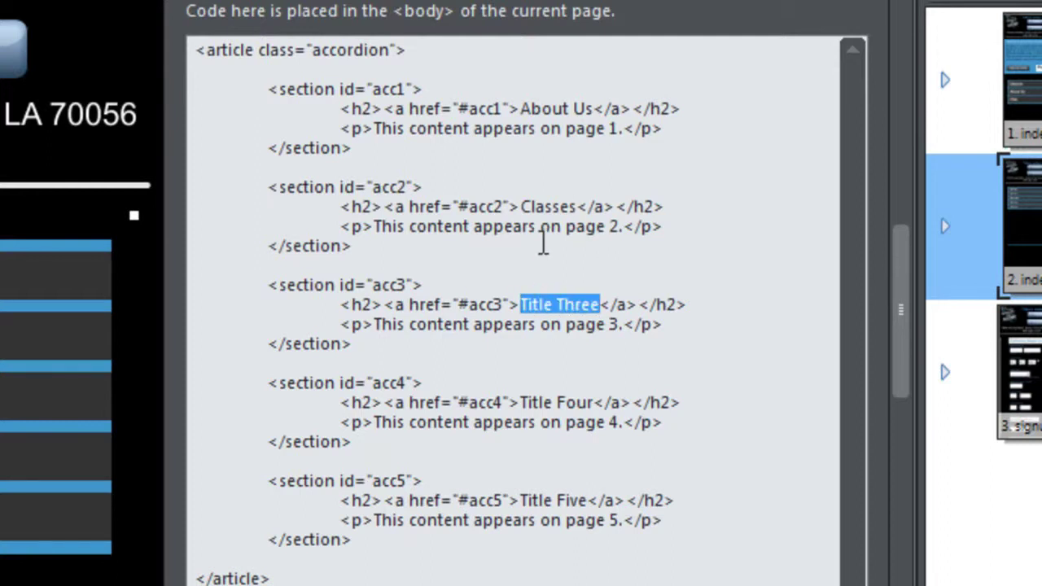
text(Our )
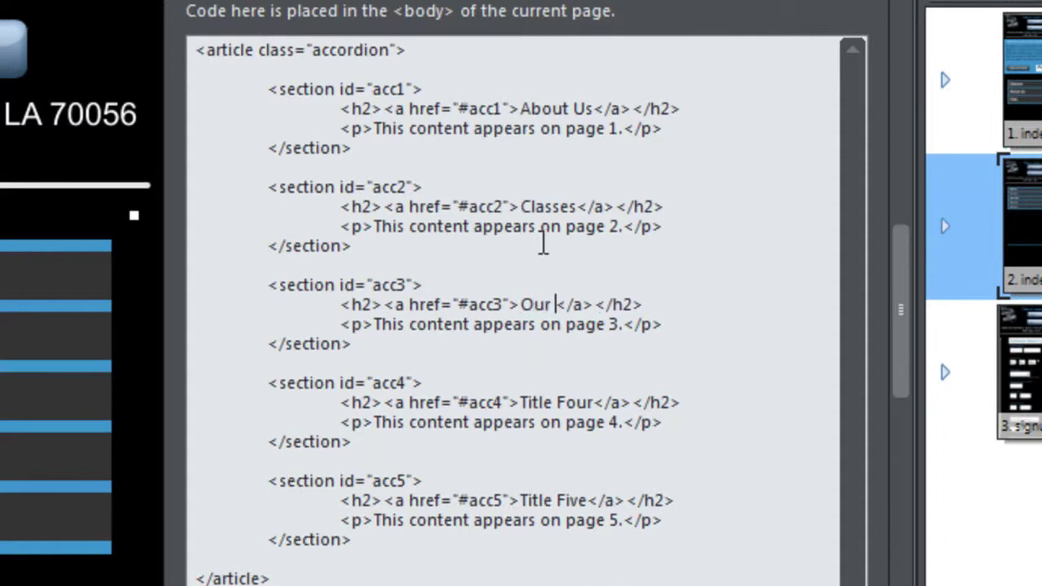
text(Poli)
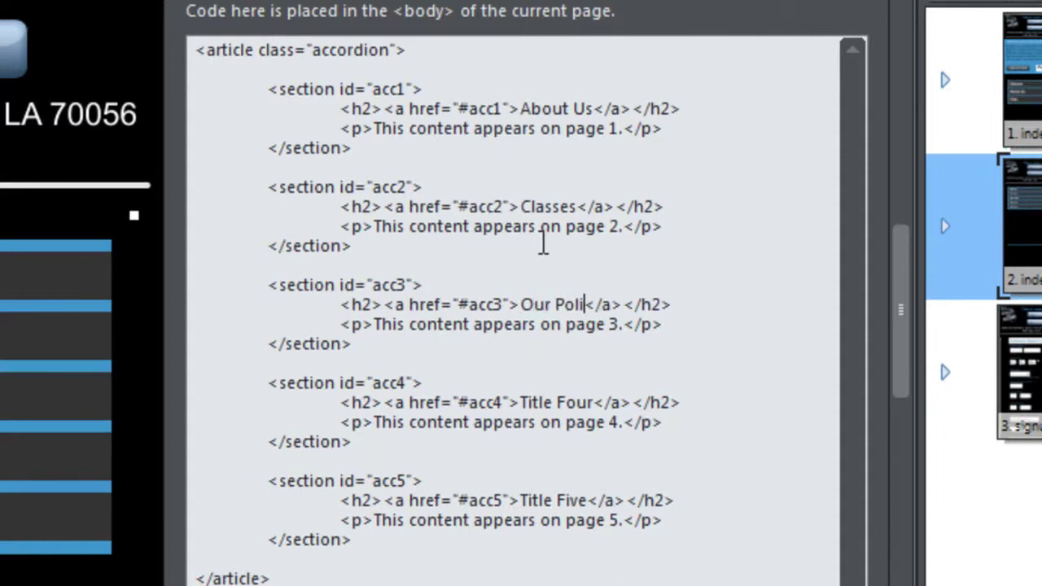
text(cy)
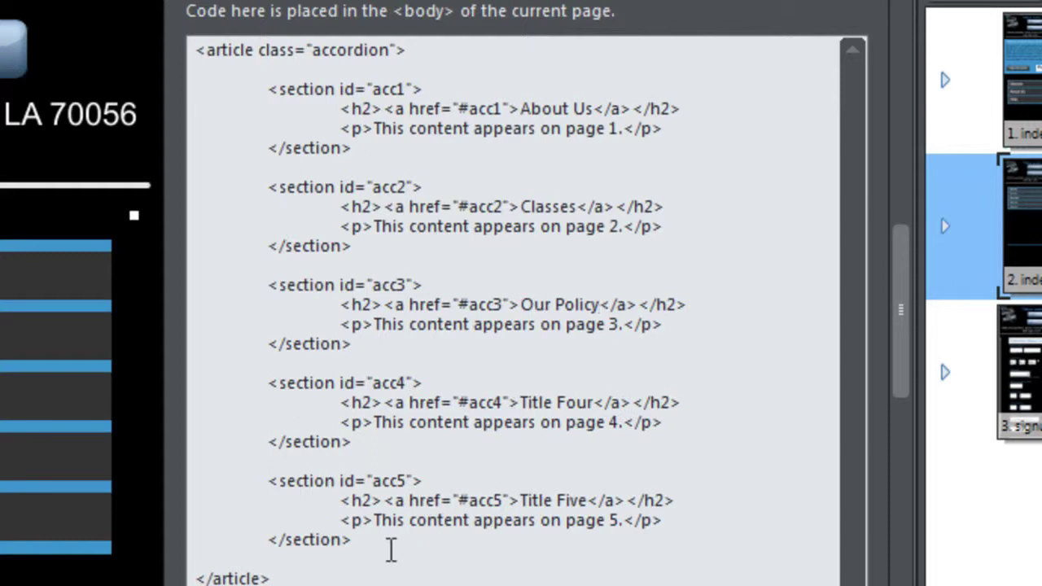
drag(358, 541, 212, 391)
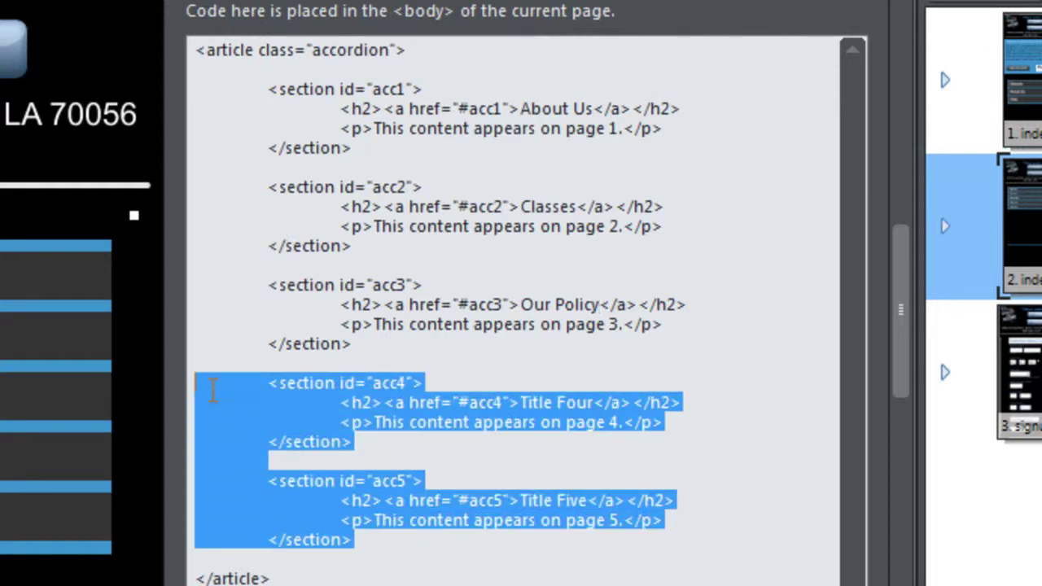
key(BackSpace)
key(BackSpace)
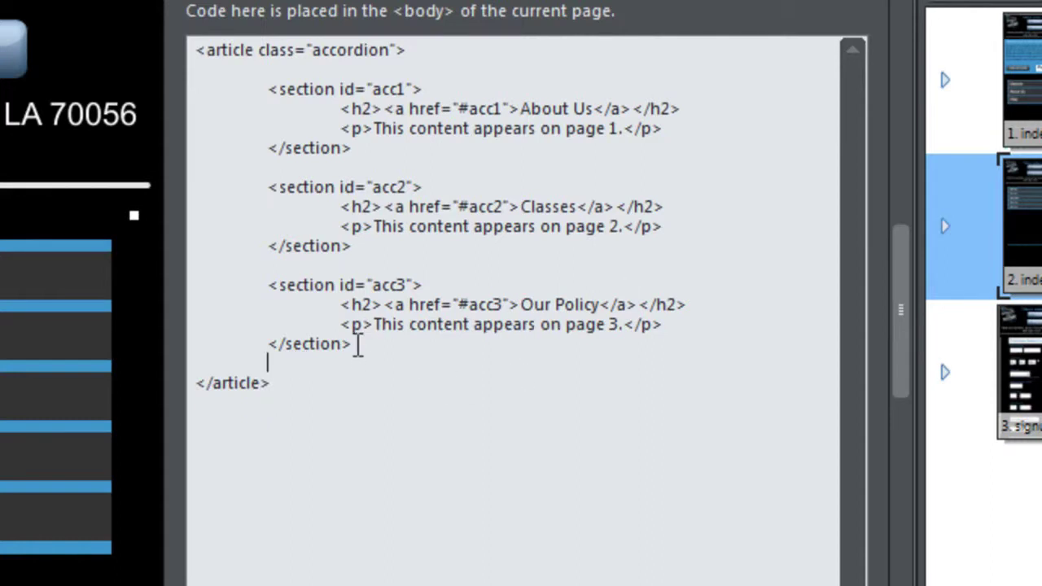
Restore the deleted fourth and fifth accordion sections in the body code.
drag(361, 344, 223, 280)
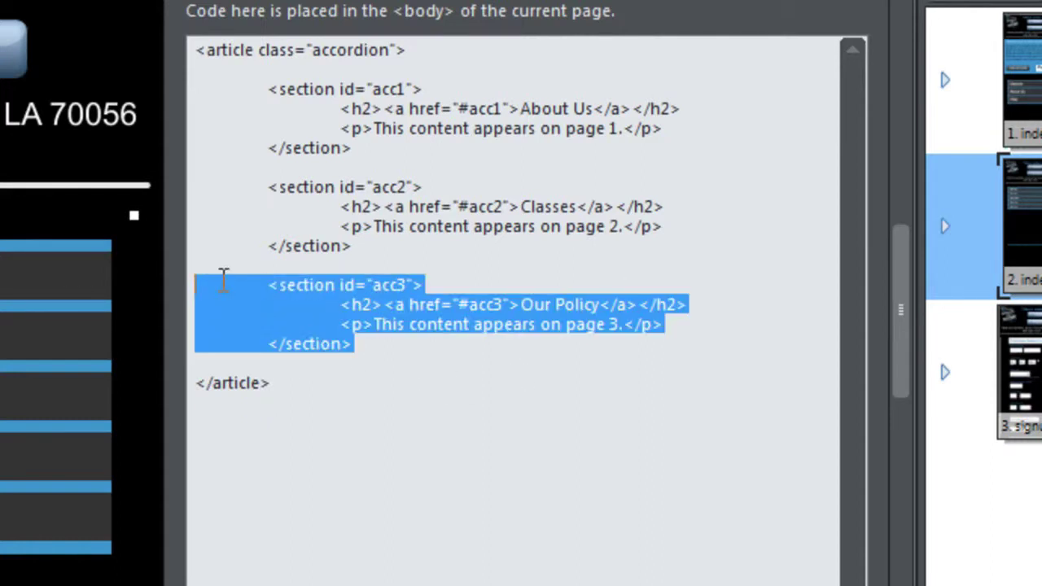
click(428, 226)
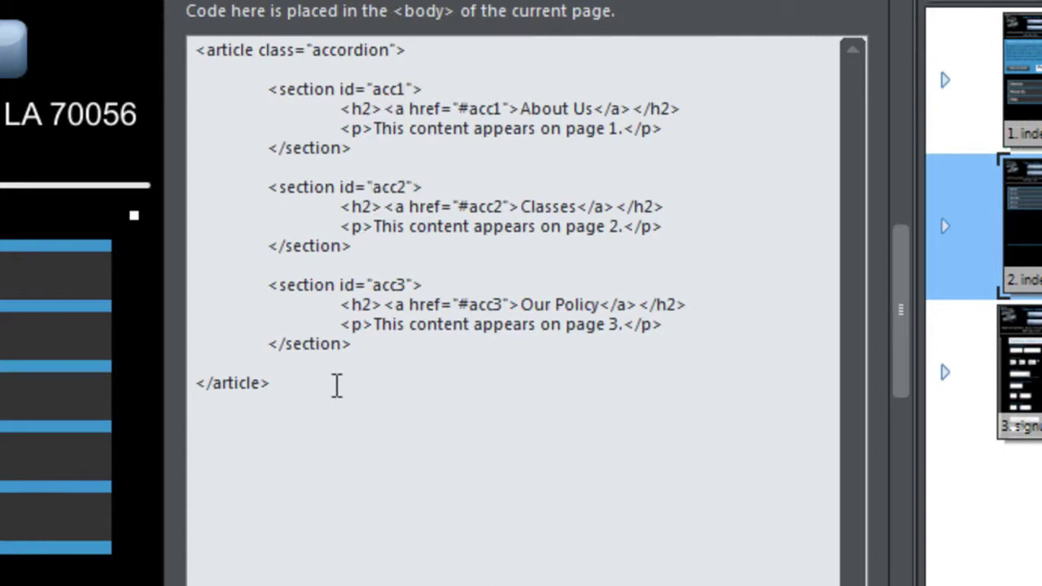
key(ctrl+v)
click(440, 456)
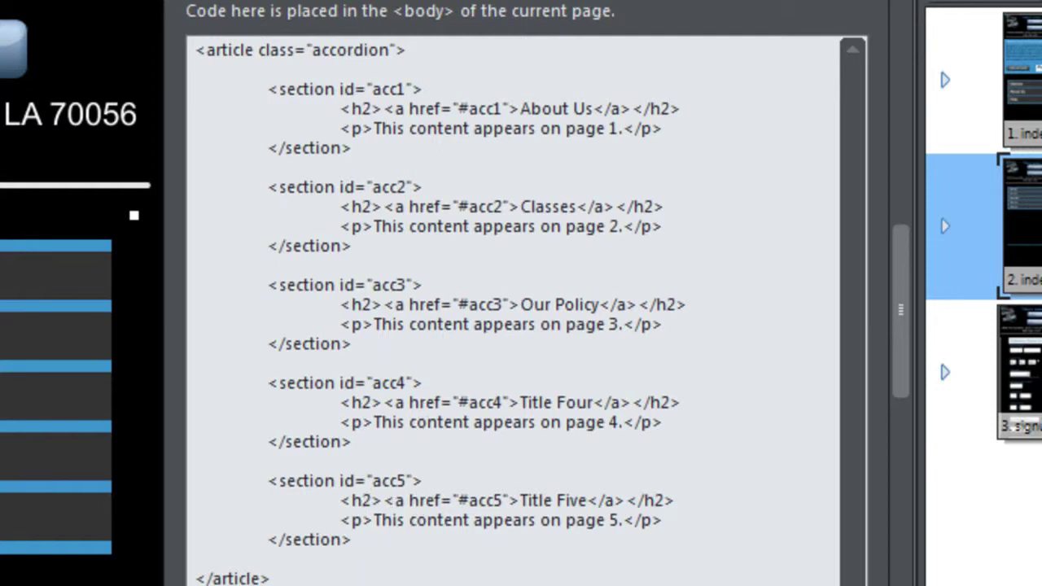
Duplicate the fifth section's code on a new line below it.
drag(358, 540, 362, 460)
key(ctrl+c)
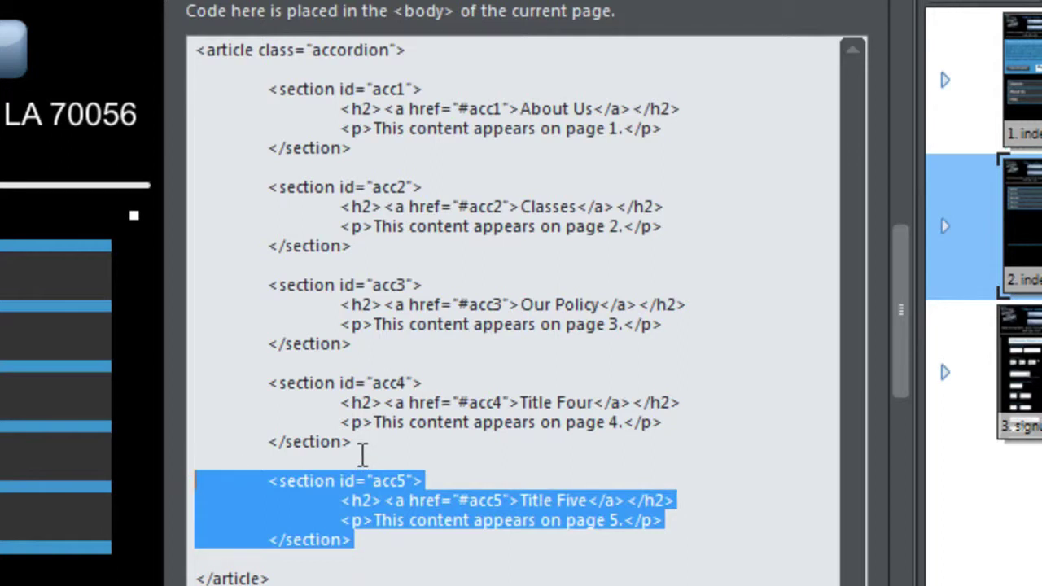
click(383, 568)
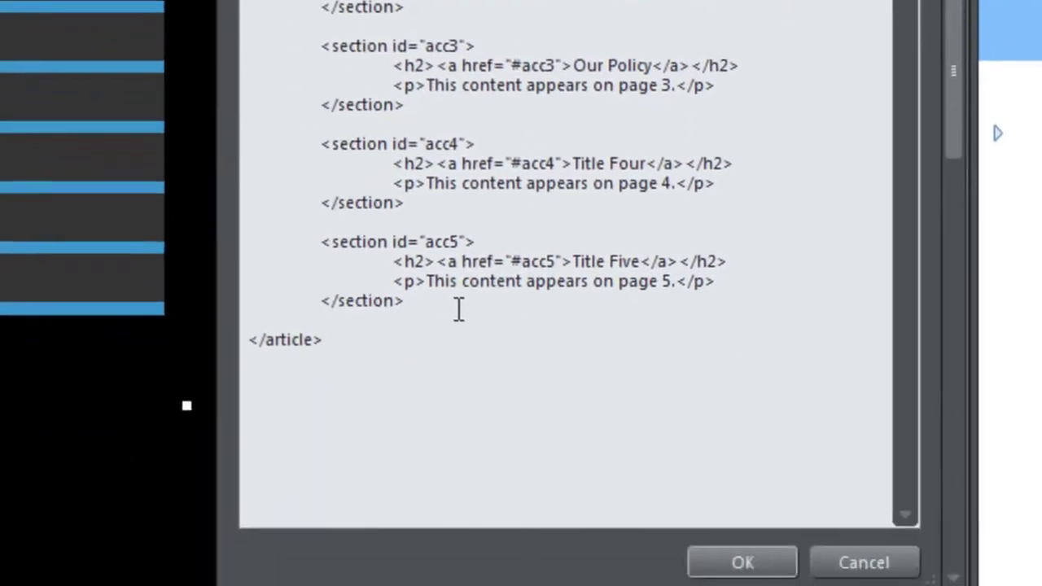
click(458, 286)
key(Return)
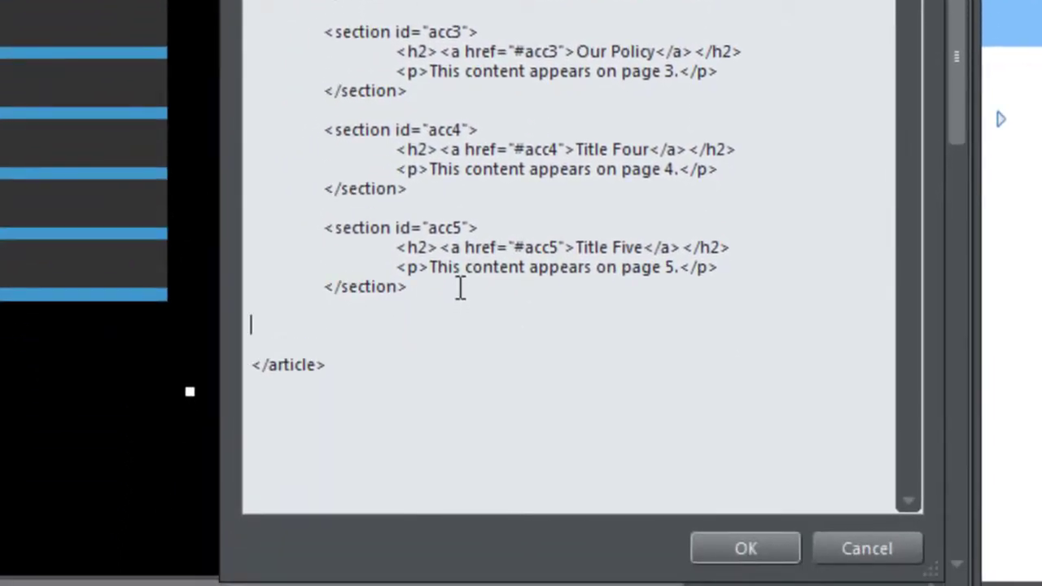
key(ctrl+v)
Change the copied section's target to acc6 and its heading to Title Six.
click(454, 327)
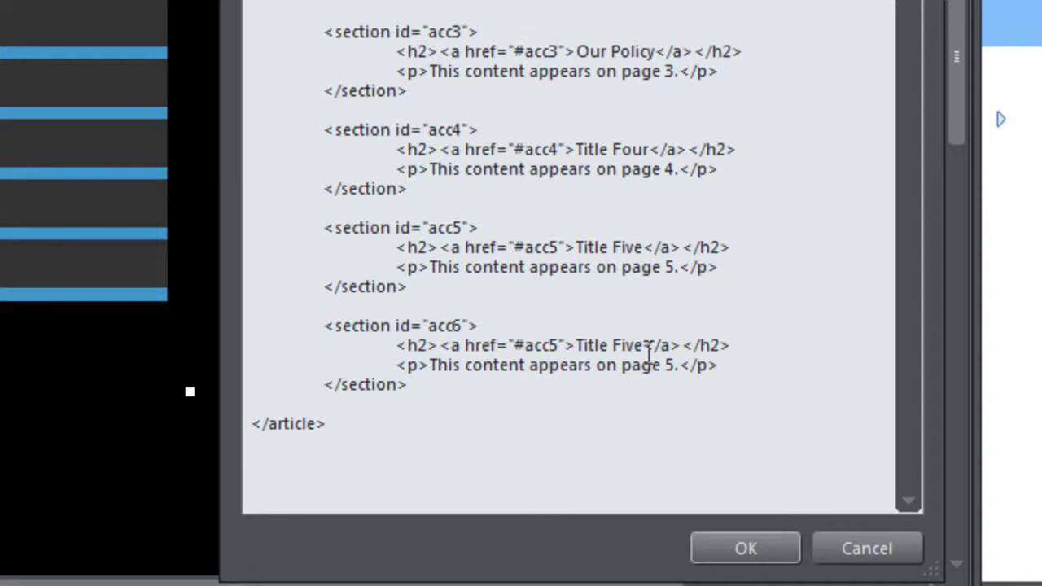
key(BackSpace)
text(6)
double_click(628, 345)
key(shift+End)
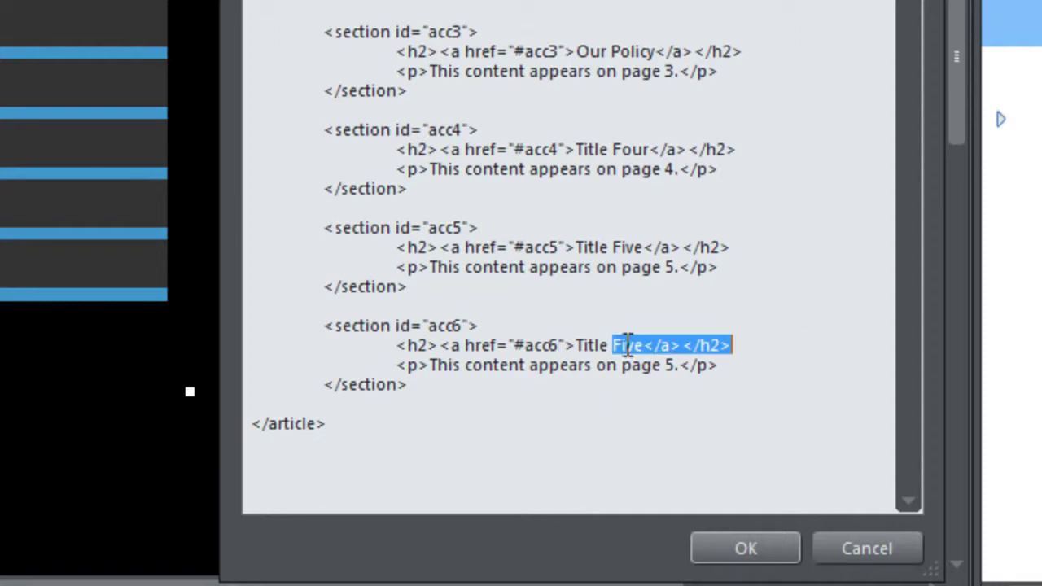
click(720, 345)
text(=)
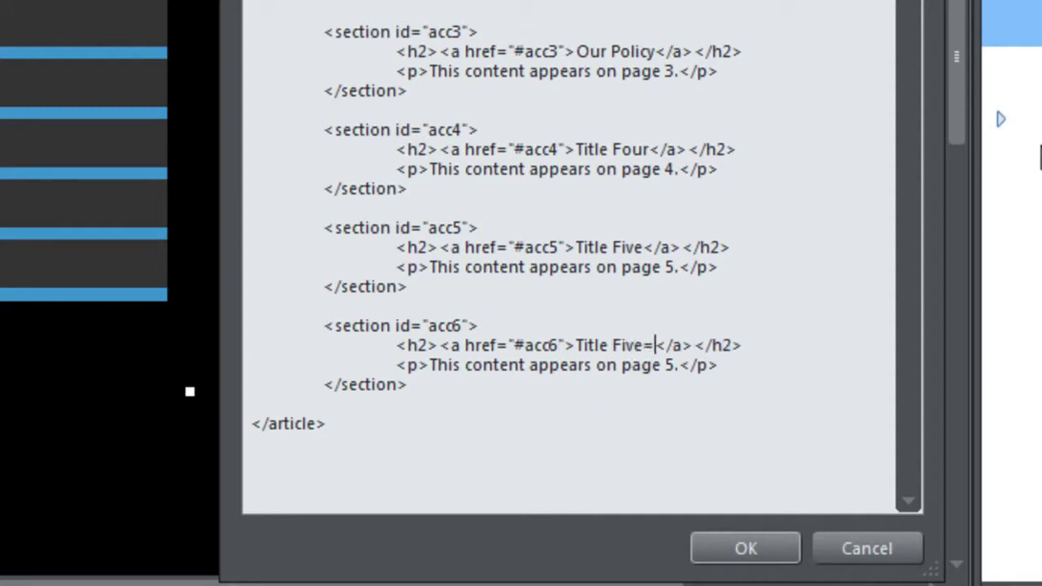
key(BackSpace)
key(BackSpace)
key(BackSpace)
key(BackSpace)
text(Six)
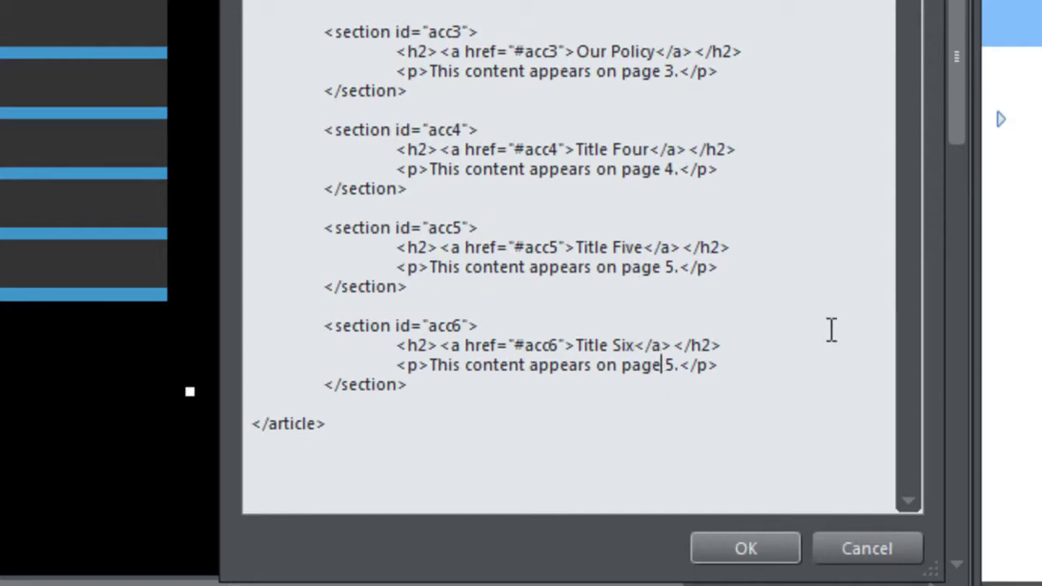
key(BackSpace)
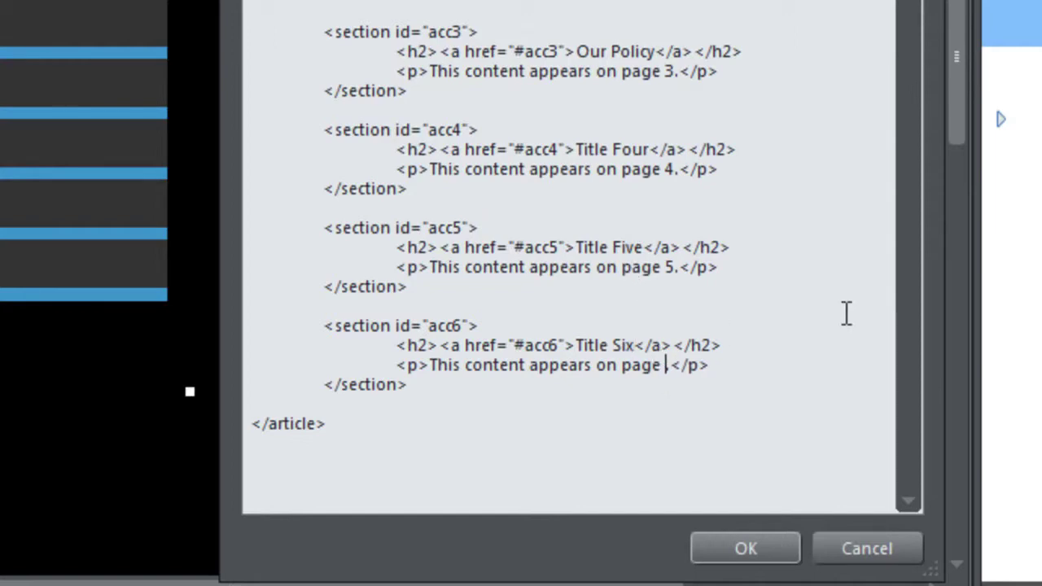
Set the new paragraph to page 6, then delete sections four through six.
text(6)
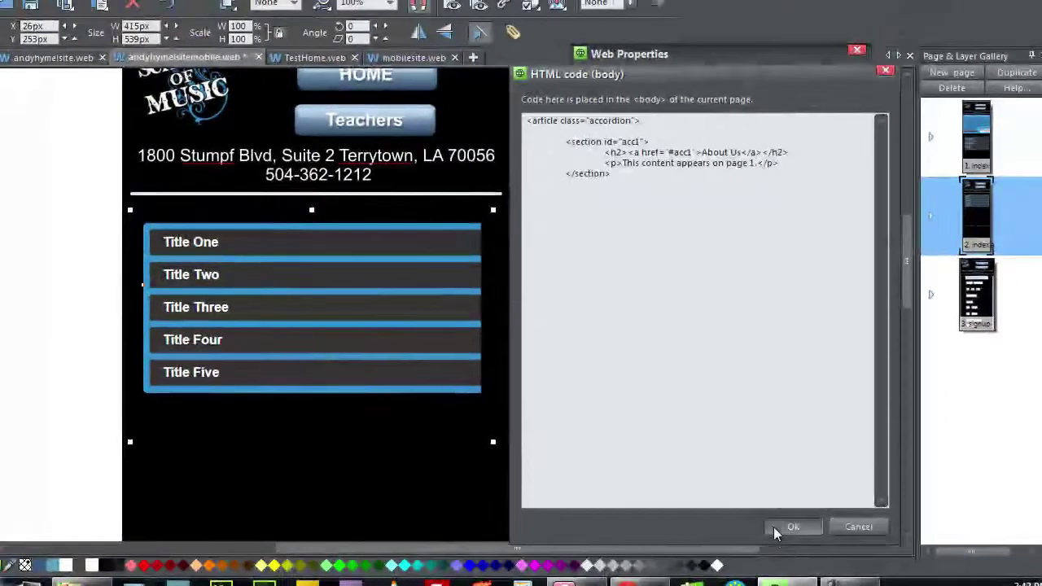
click(775, 527)
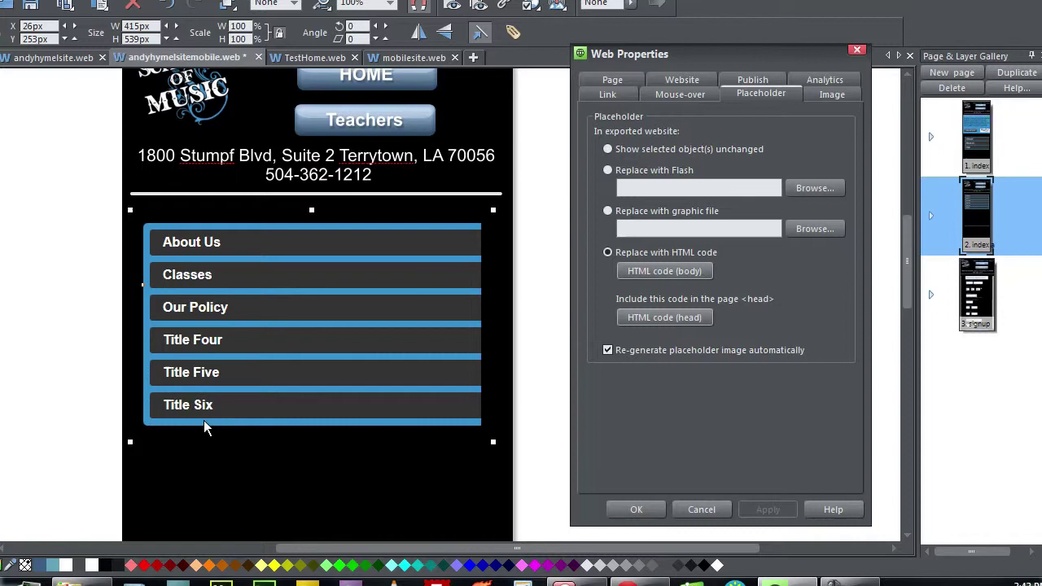
click(666, 272)
click(622, 466)
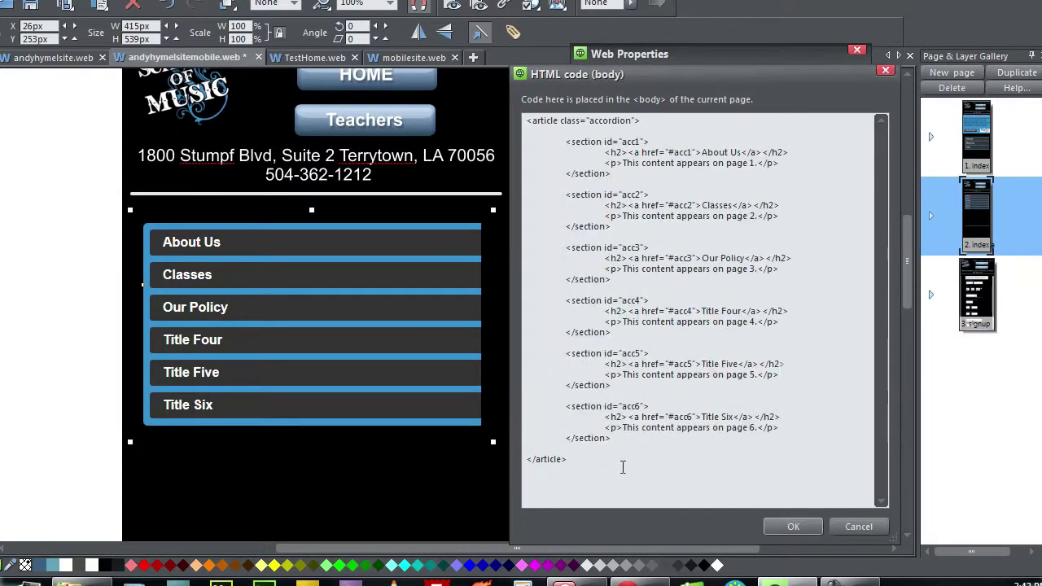
mouse_move(625, 438)
mouse_down()
mouse_move(566, 383)
mouse_move(549, 309)
mouse_move(529, 299)
mouse_up()
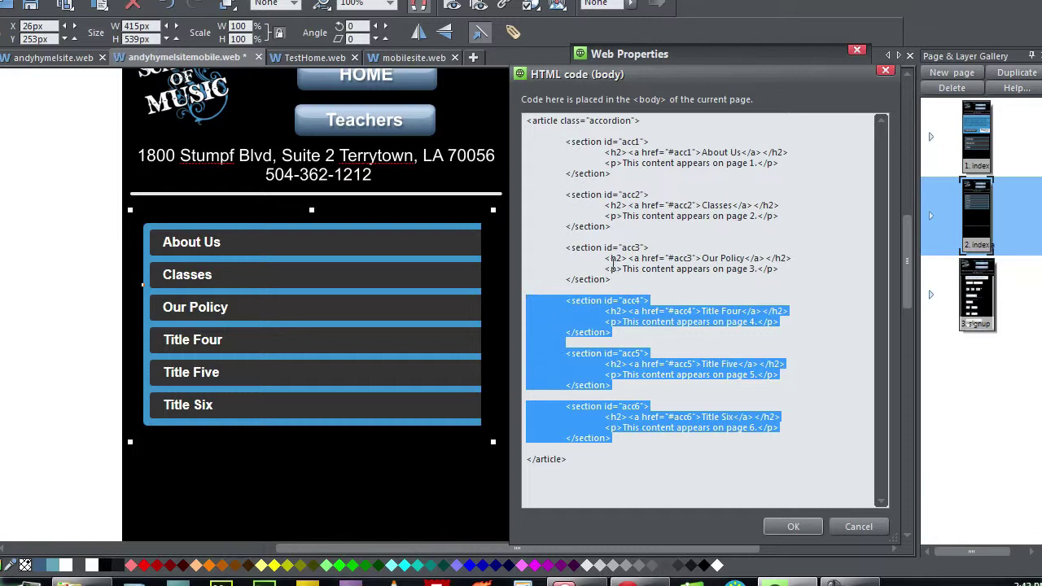
key(Delete)
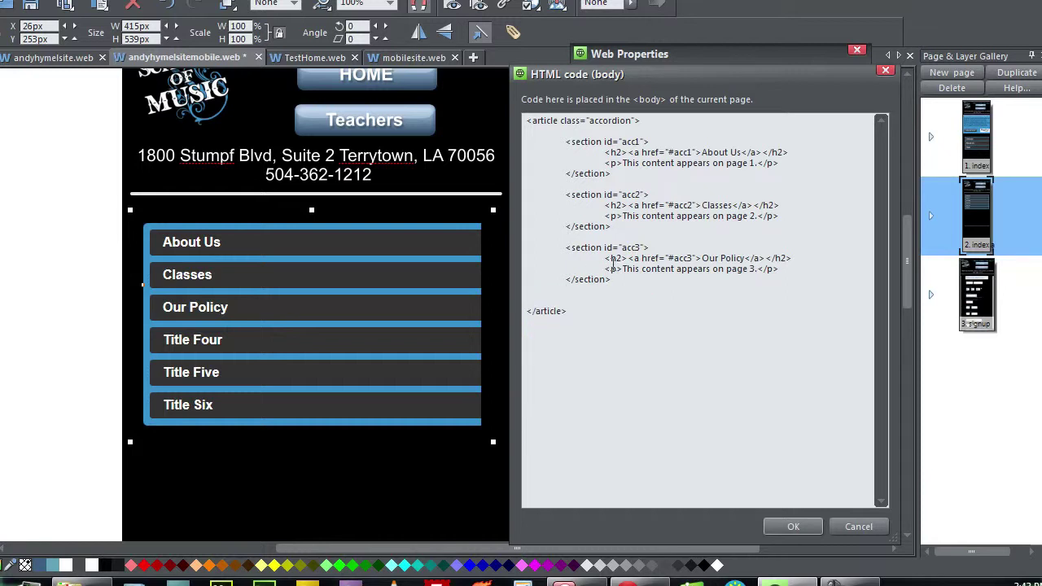
click(793, 527)
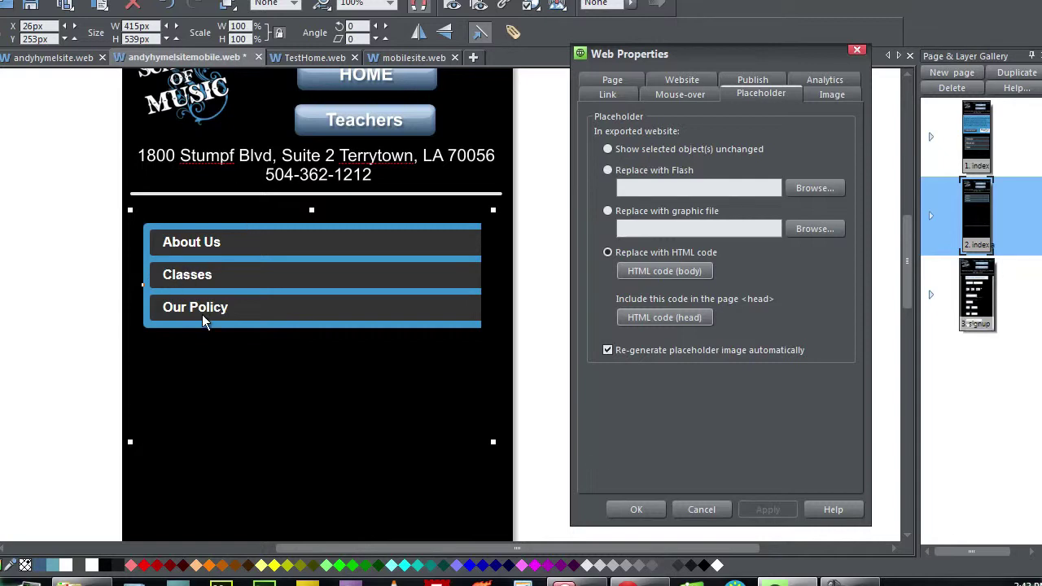
click(666, 271)
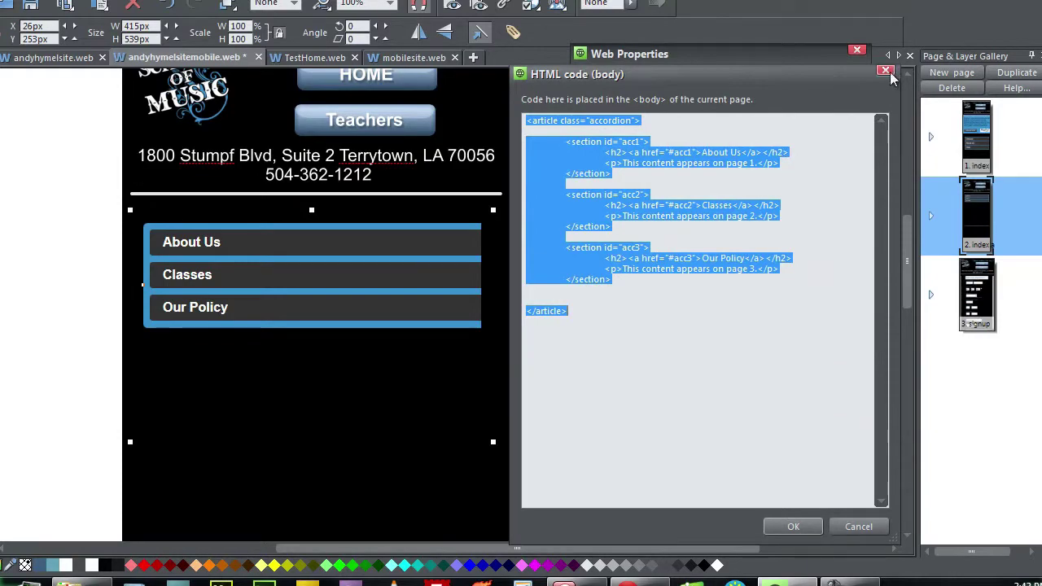
Locate the section height and h2 line-height rules in the accordion's head CSS.
click(886, 71)
click(664, 312)
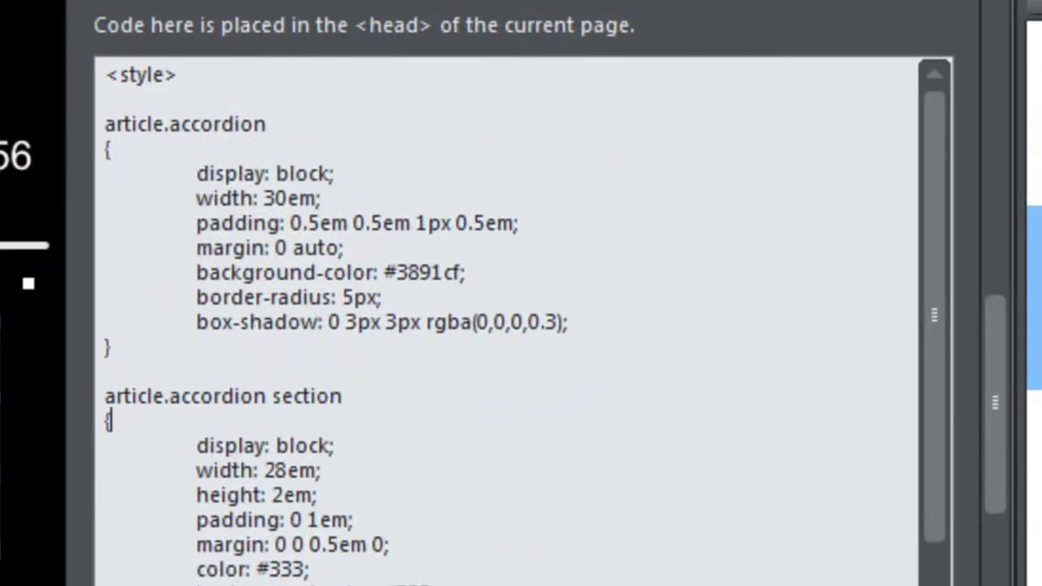
scroll(942, 240, down, 3)
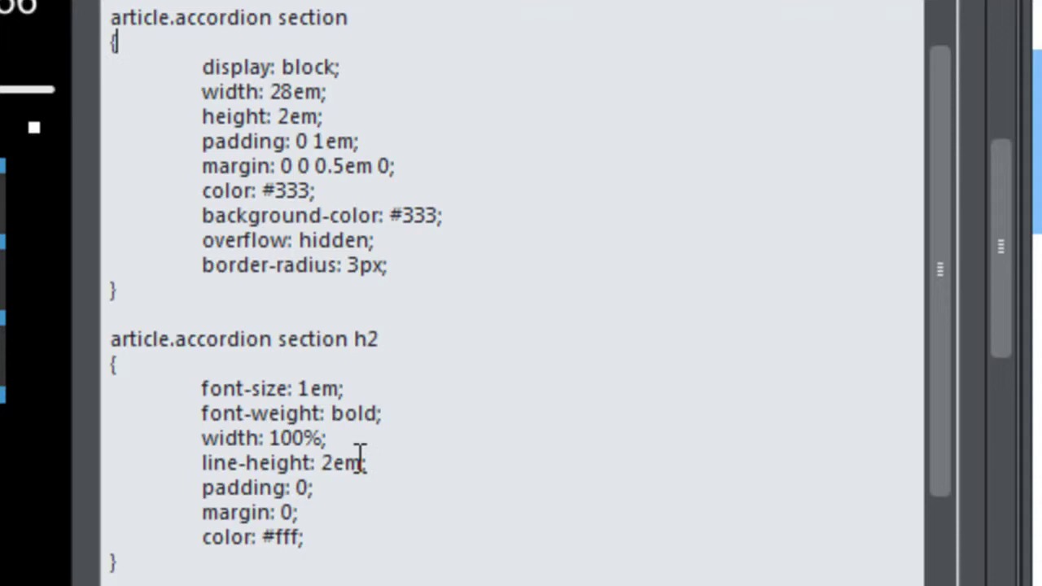
drag(366, 462, 210, 464)
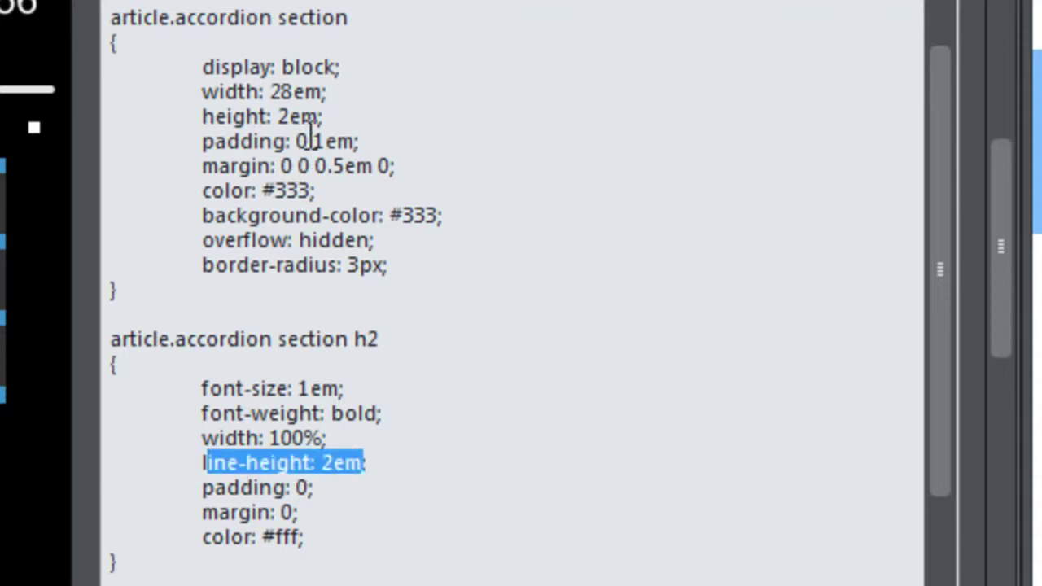
drag(323, 117, 206, 122)
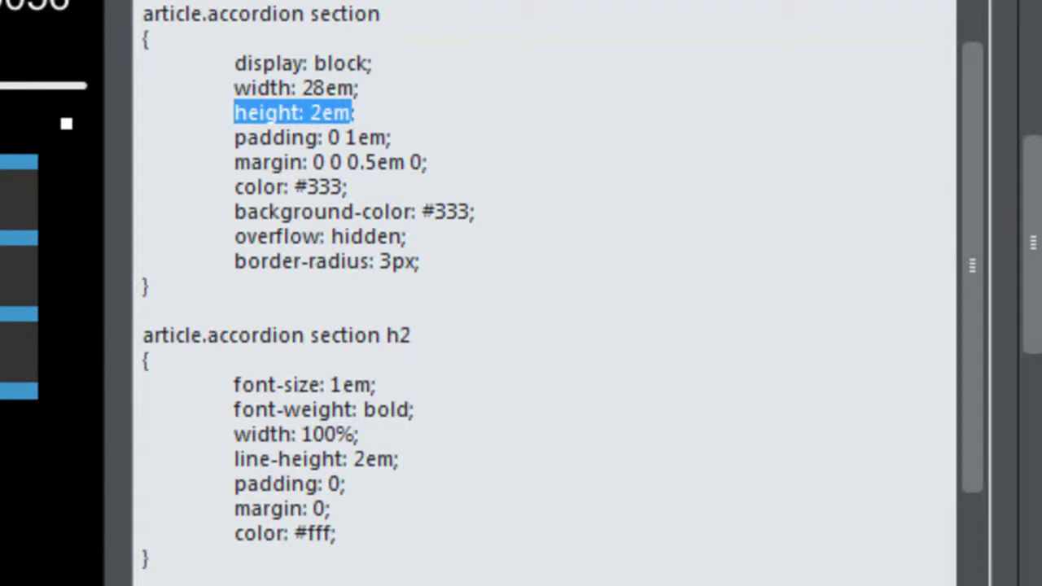
click(397, 459)
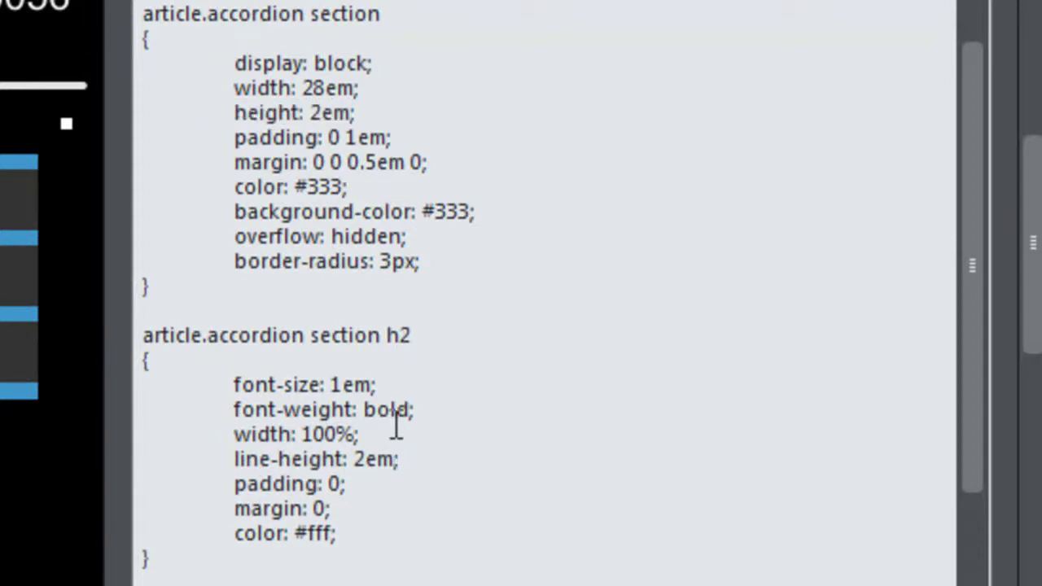
Set h2 font-size to 2em and line-height to 4em, and clear the section height value.
drag(330, 385, 342, 385)
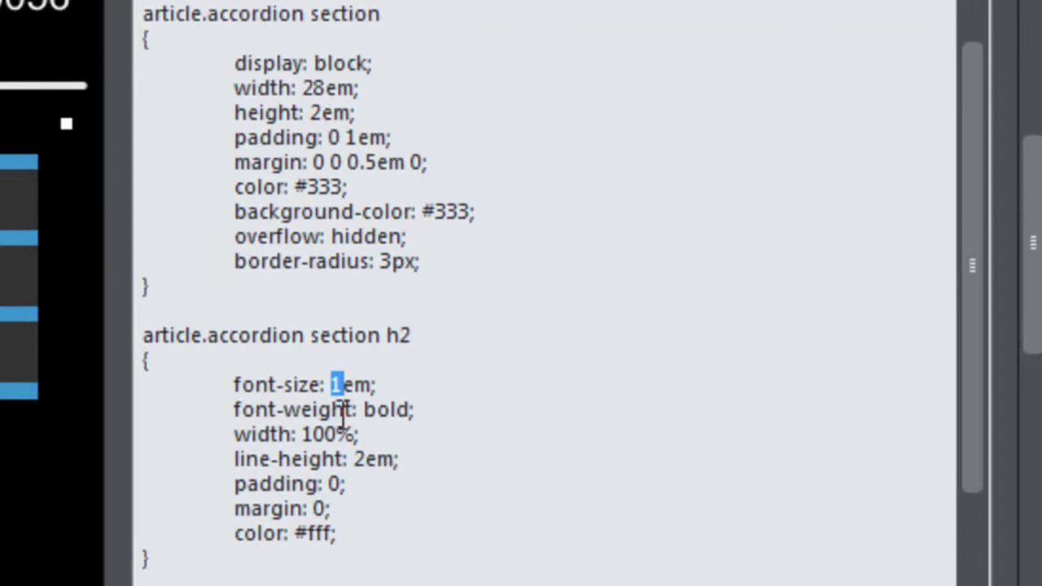
text(2)
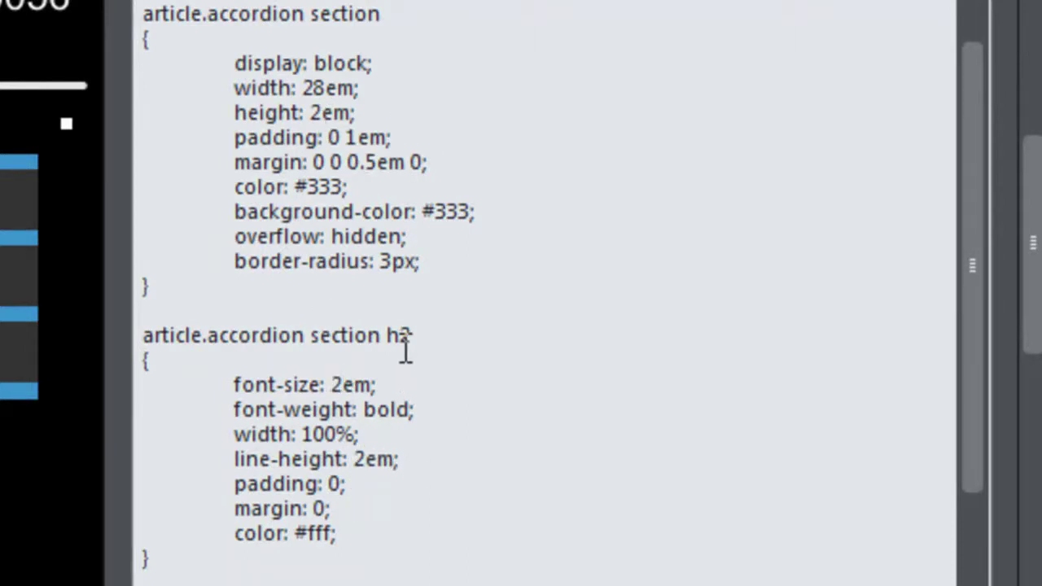
click(384, 461)
key(BackSpace)
text(4)
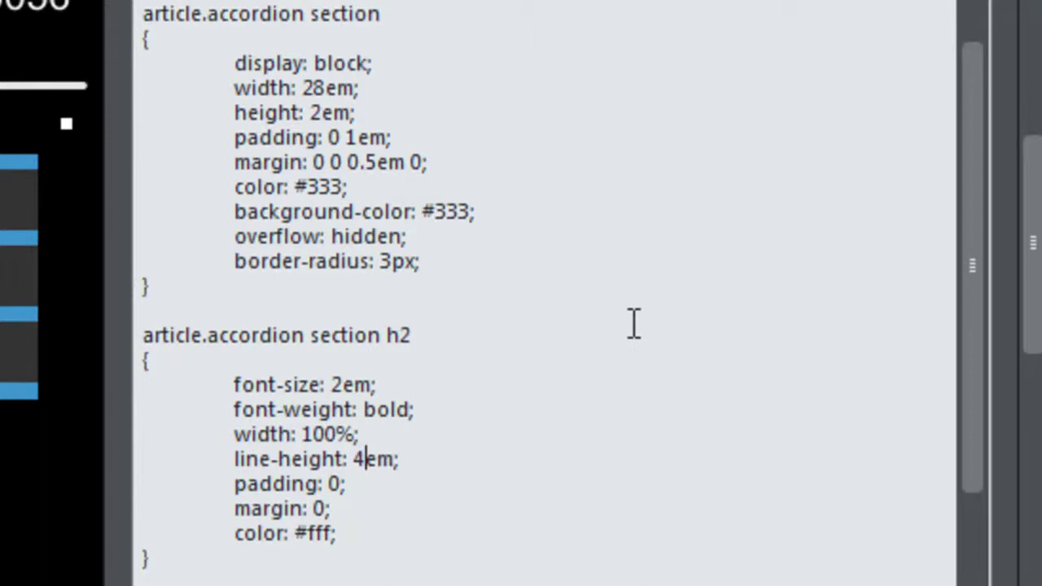
click(319, 113)
key(BackSpace)
Set the section height to 4em and apply the new head styles.
text(4)
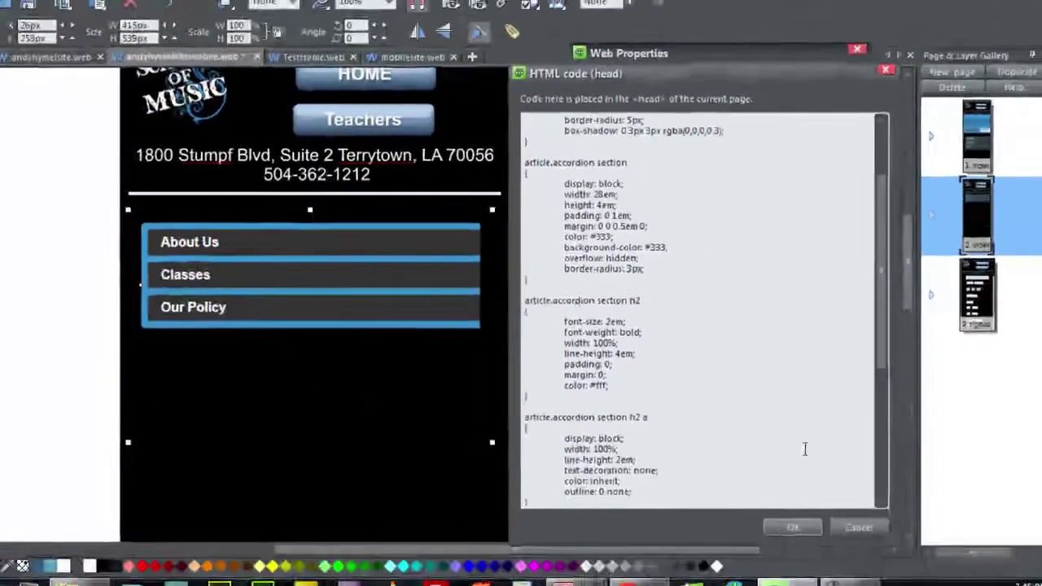
click(778, 521)
click(776, 513)
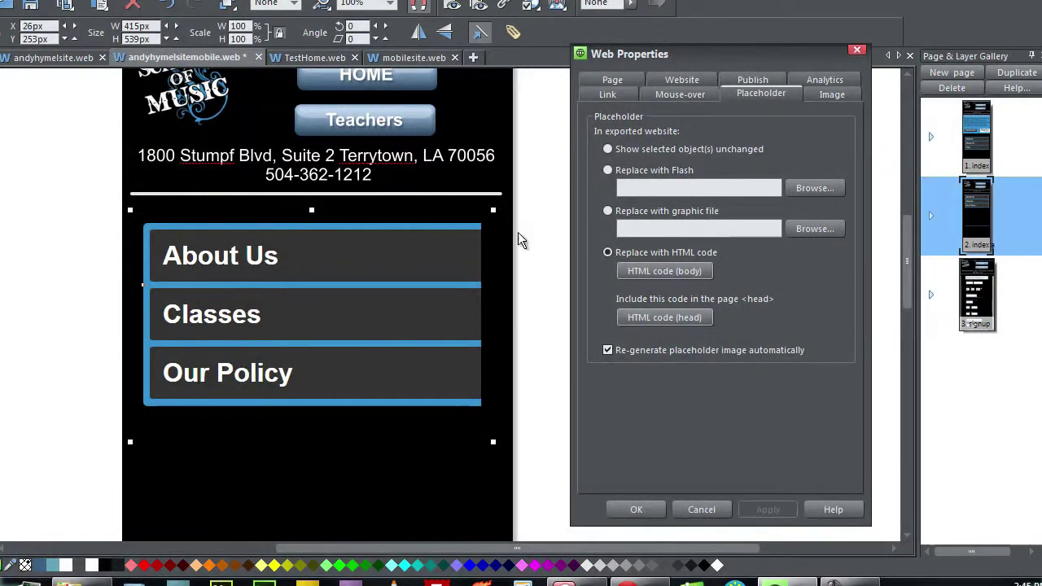
Reselect the accordion and review its body HTML, closing it without changes.
click(536, 247)
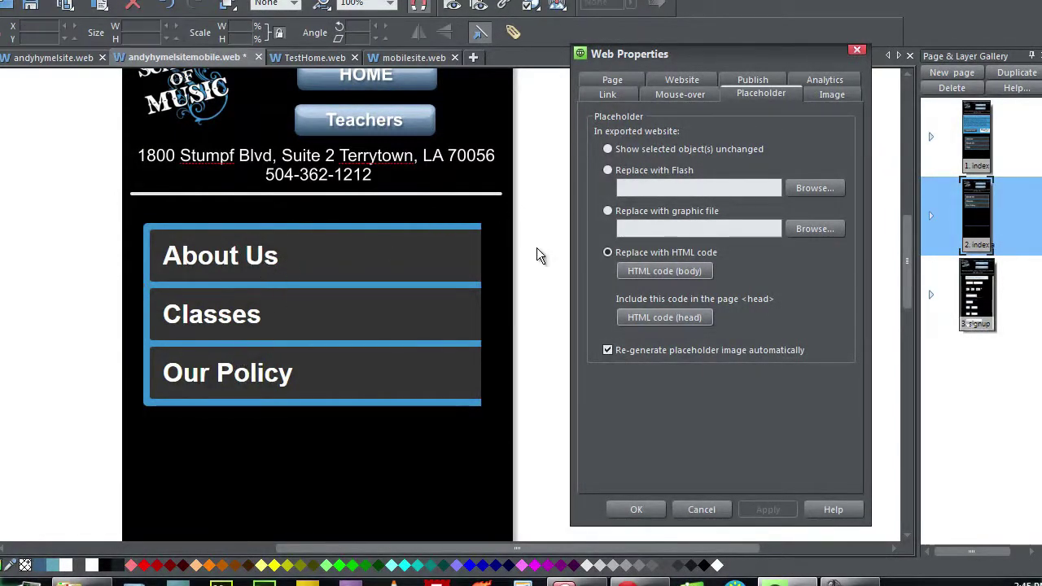
click(375, 332)
click(640, 277)
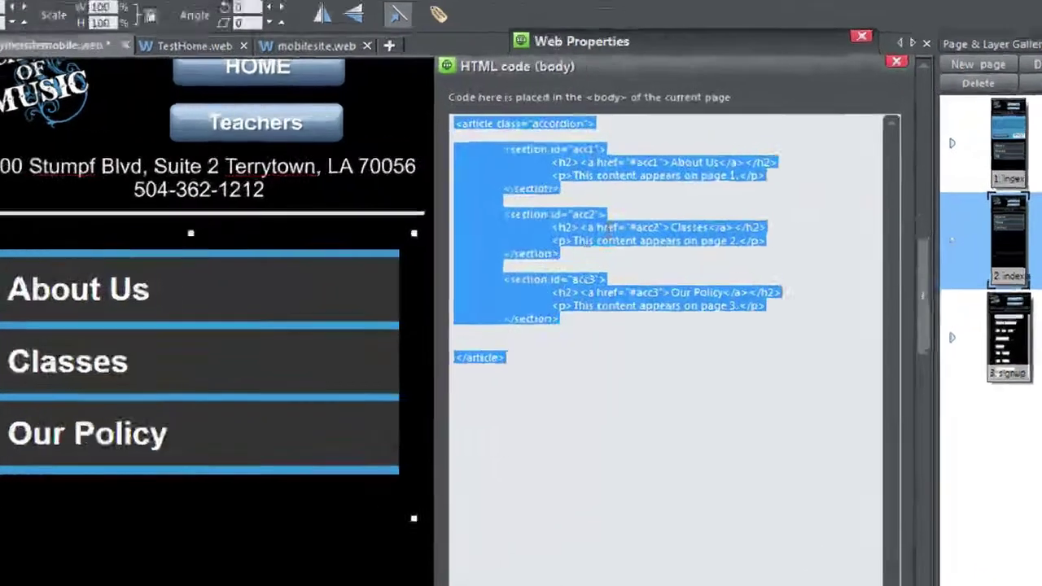
click(586, 201)
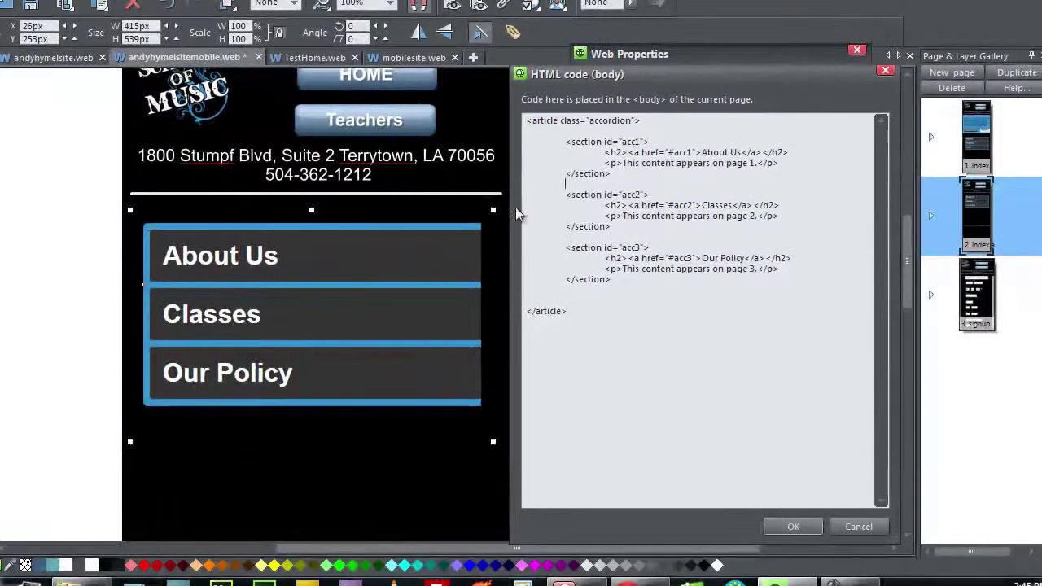
click(847, 526)
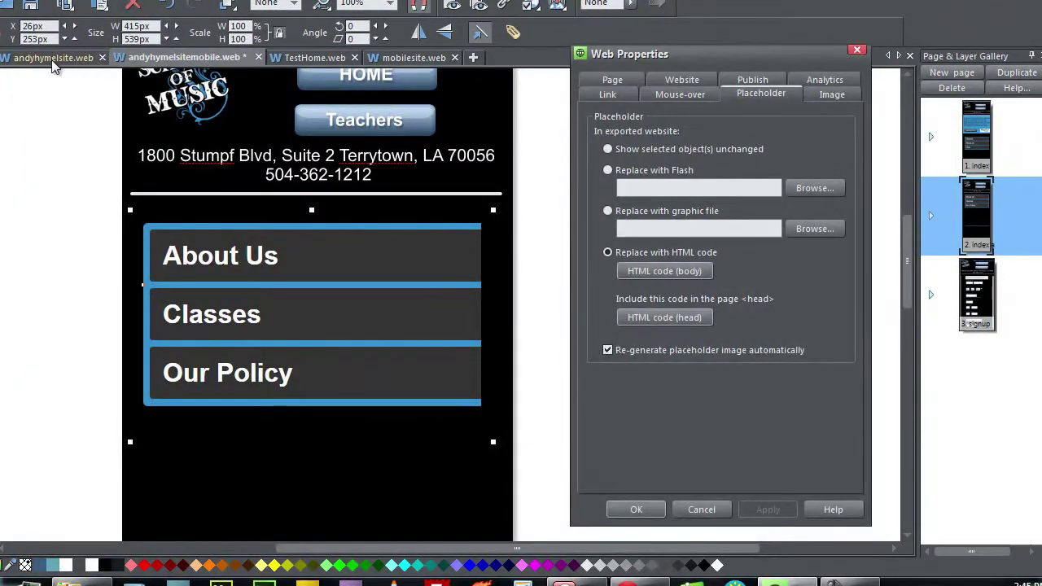
Switch between the desktop site and the mobile home page to compare their content.
click(52, 63)
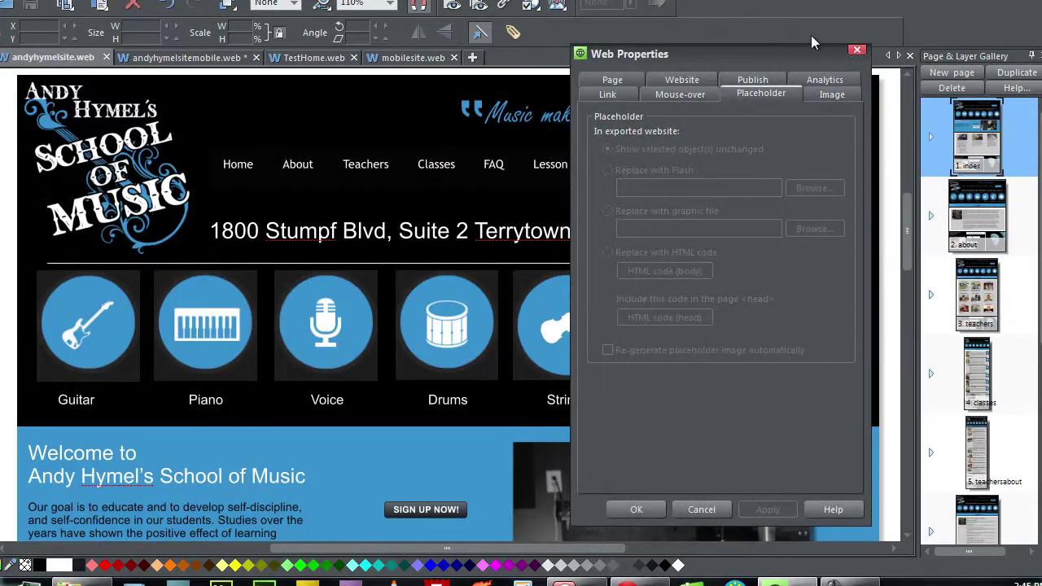
click(856, 52)
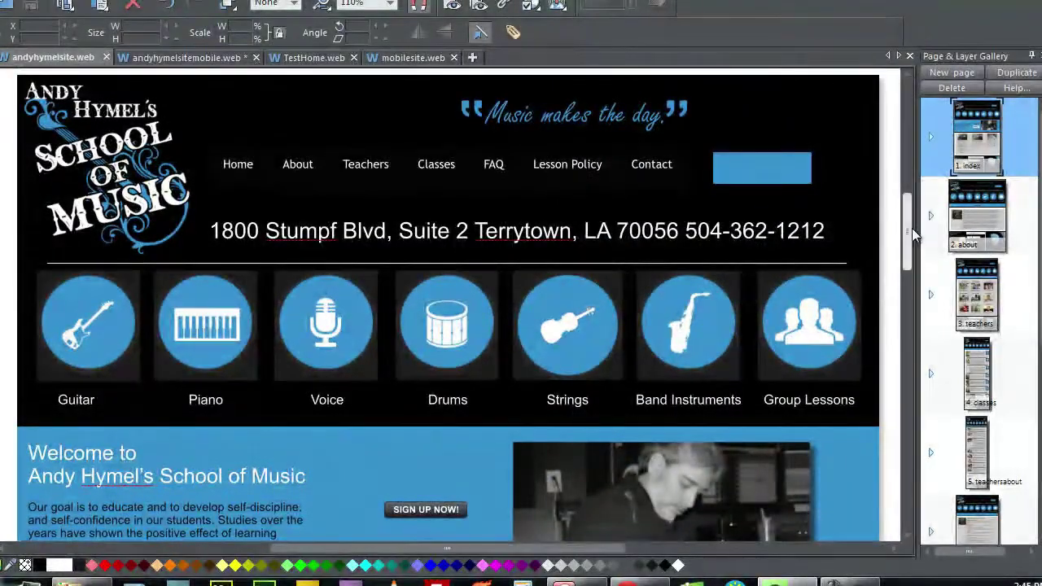
drag(909, 226, 914, 298)
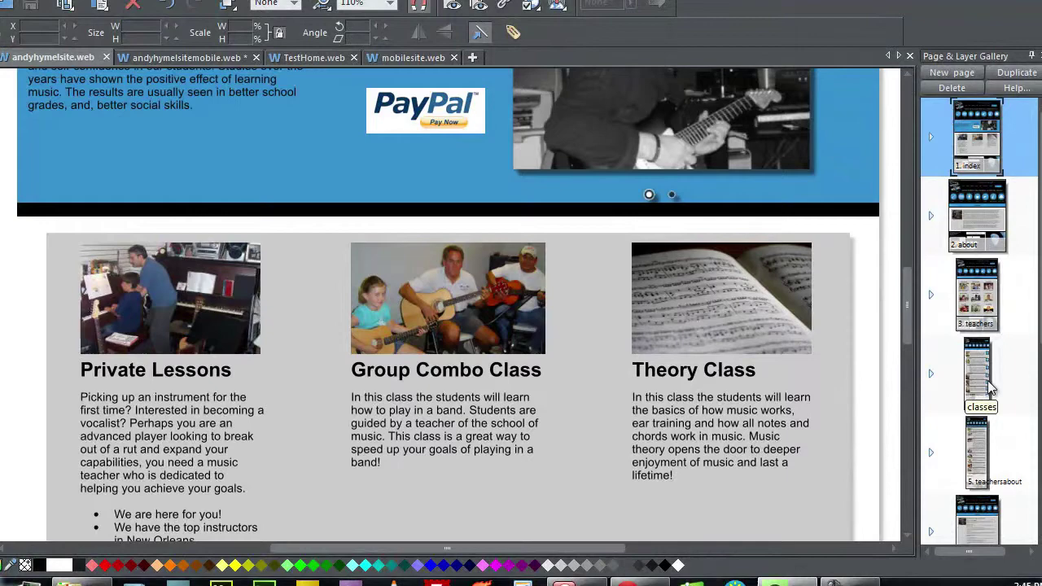
click(210, 60)
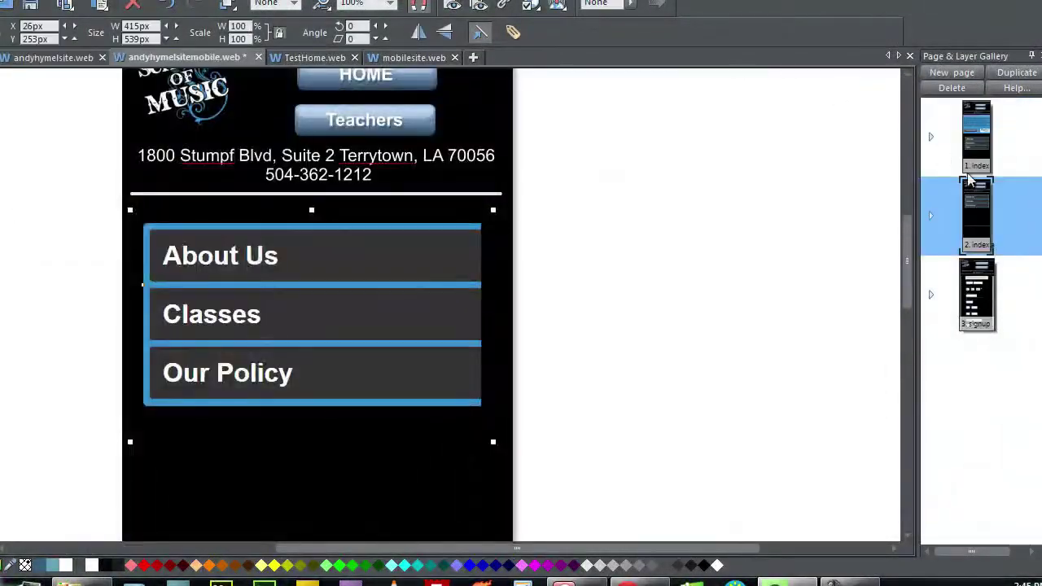
click(981, 157)
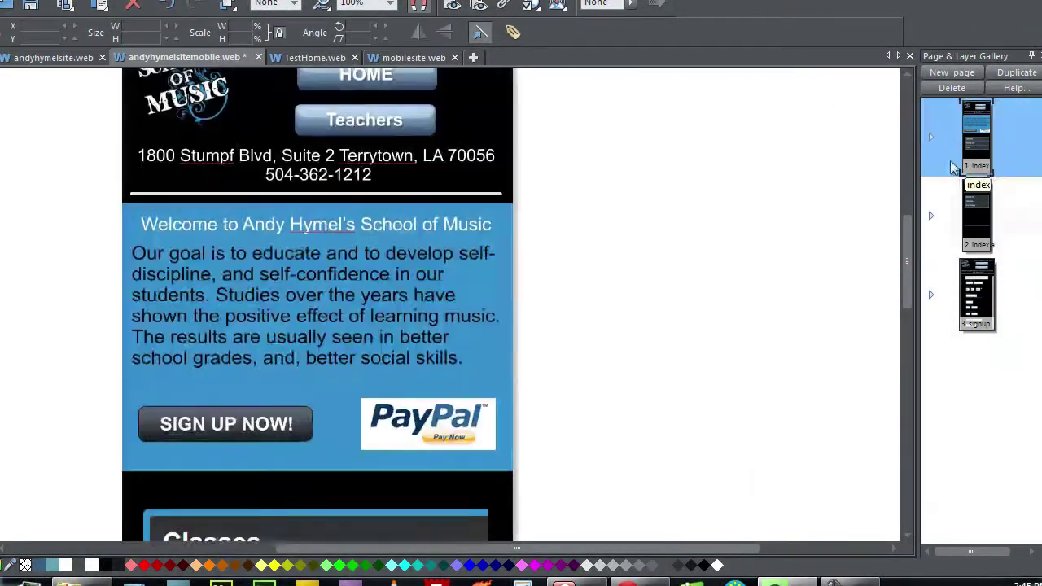
drag(909, 252, 909, 308)
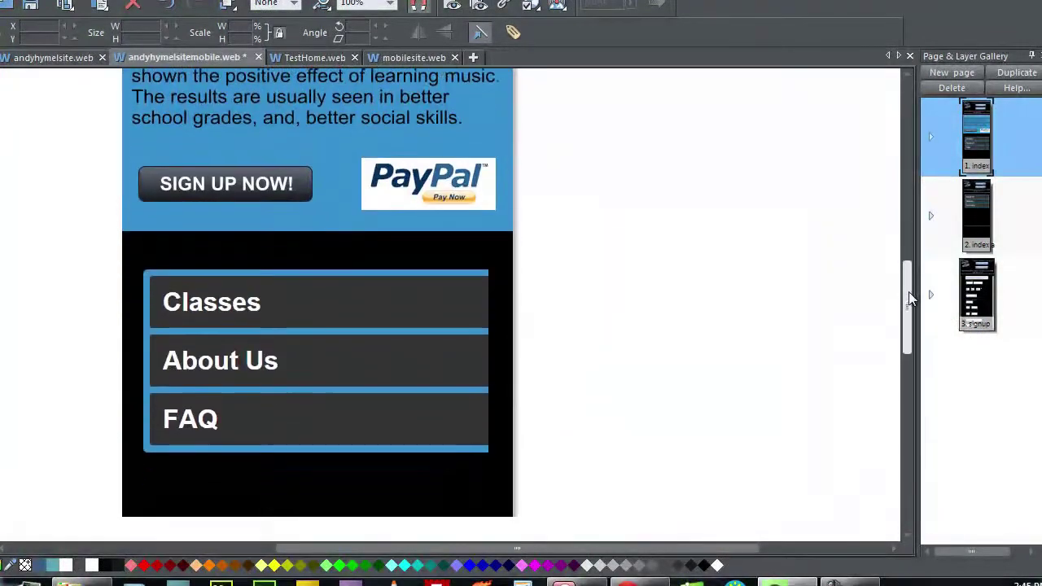
On the desktop home page, select all of the Private Lessons text.
click(51, 55)
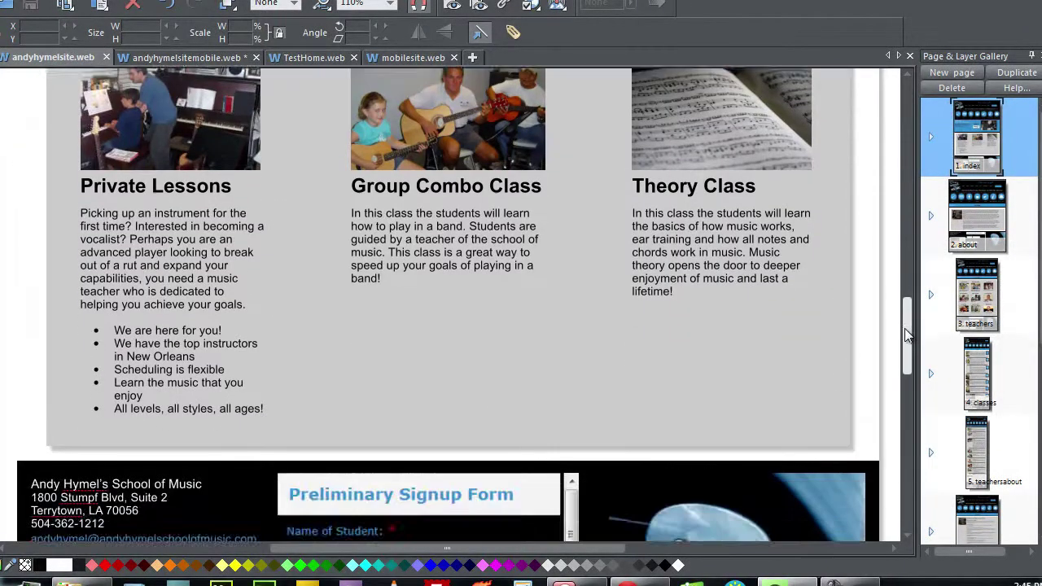
drag(910, 298, 911, 319)
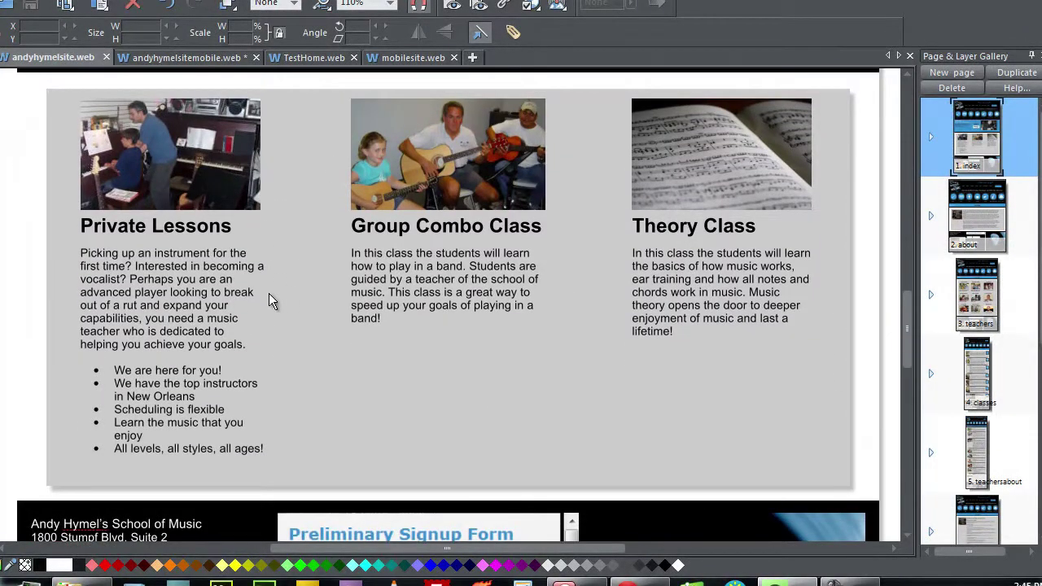
click(140, 277)
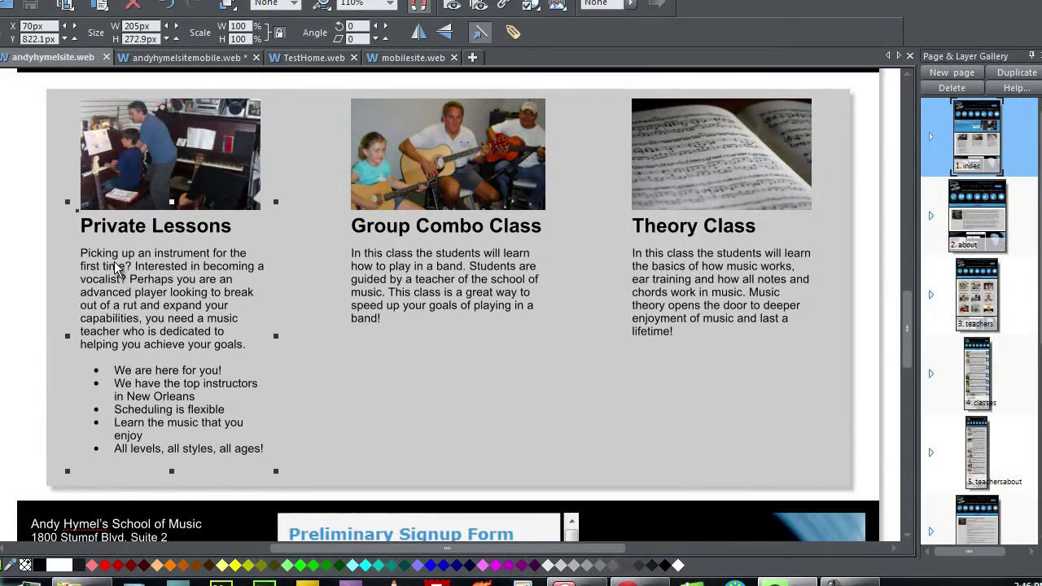
triple_click(118, 268)
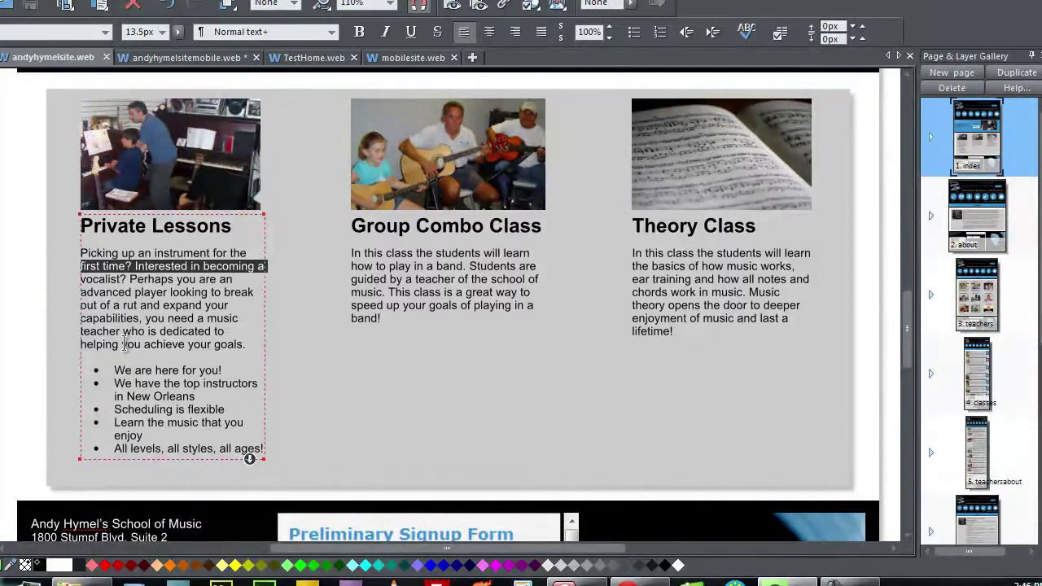
key(ctrl+a)
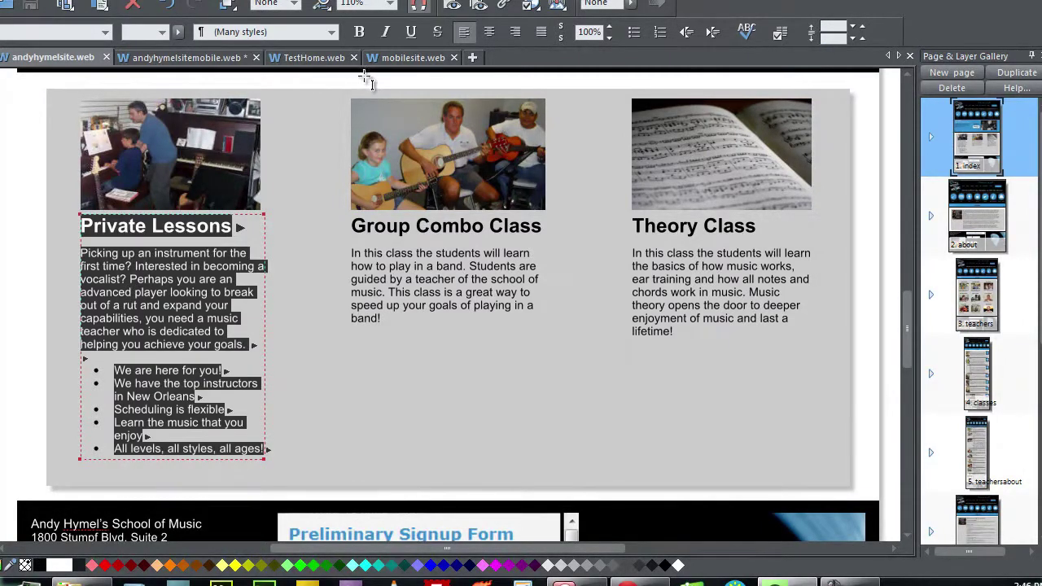
Paste the Private Lessons text over the Classes placeholder in the mobile accordion's body code.
click(202, 59)
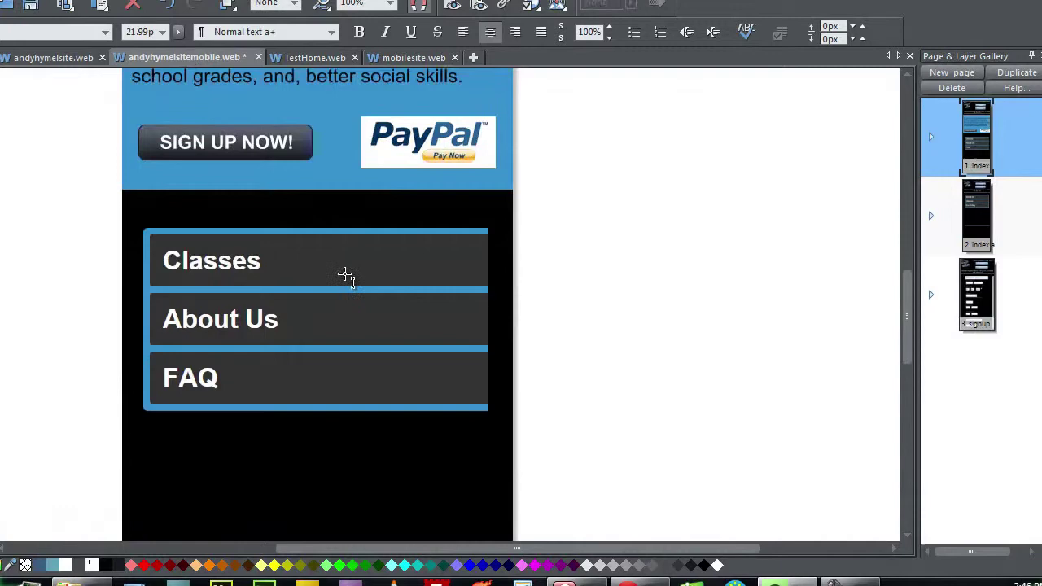
click(272, 285)
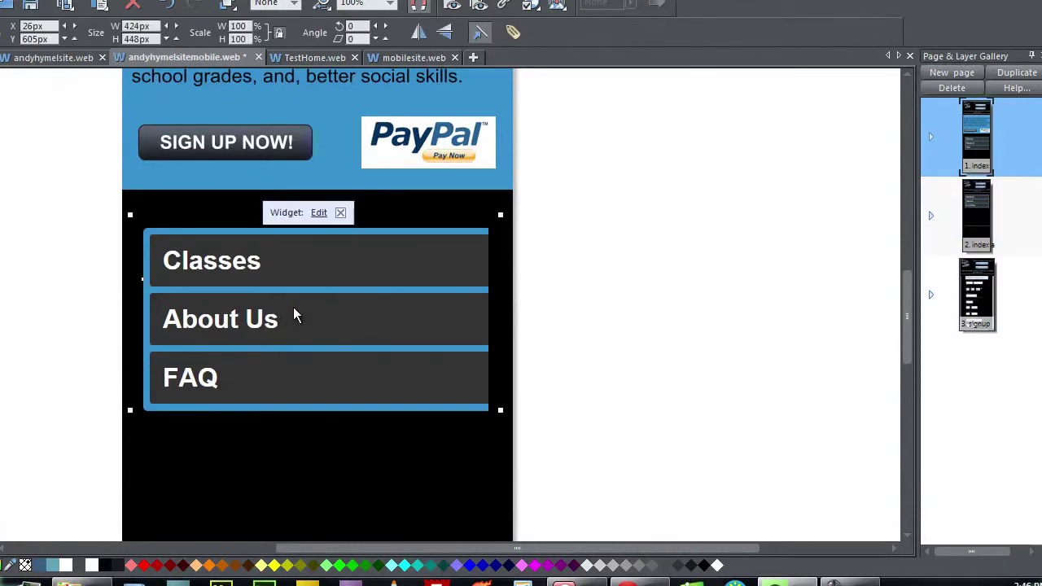
key(ctrl+shift+w)
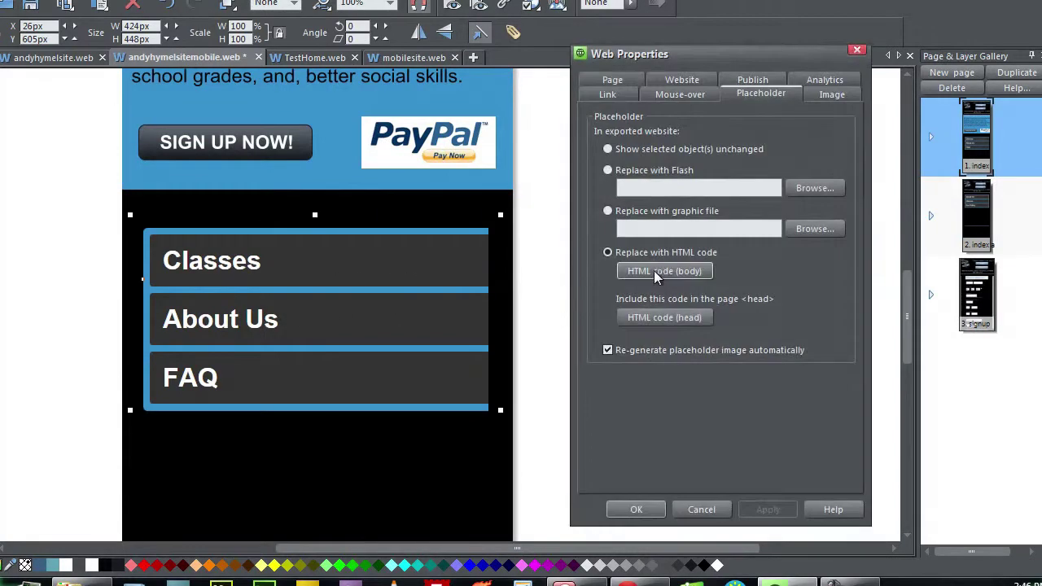
click(641, 271)
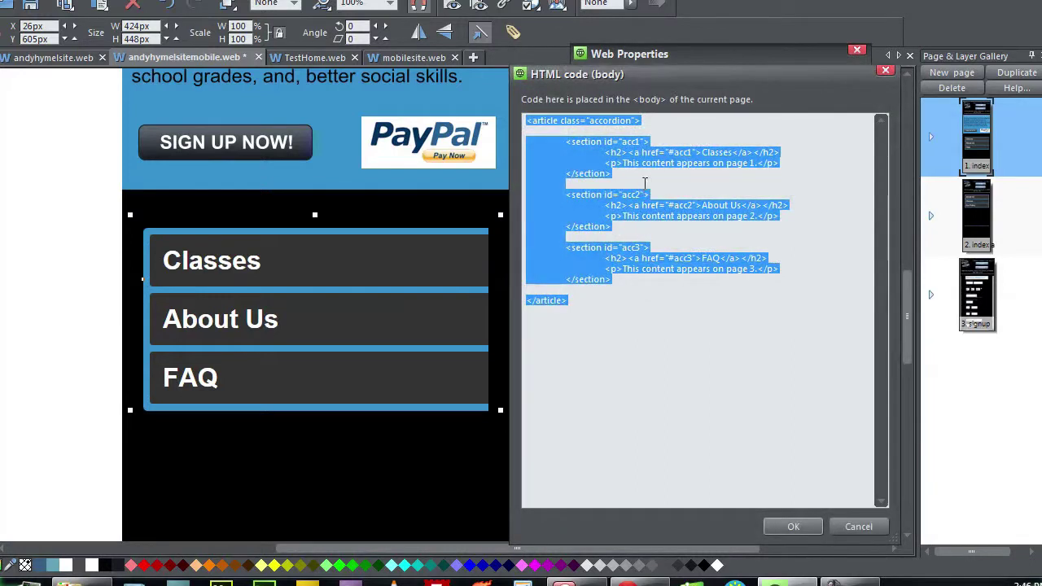
click(644, 182)
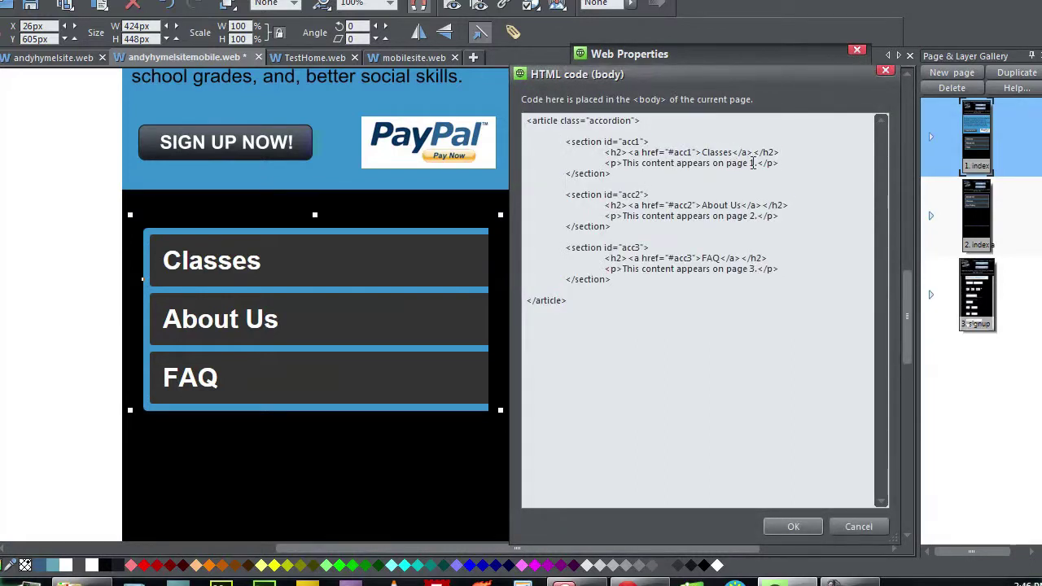
drag(757, 162, 622, 163)
text(Private Lessons Picking up an instrument for the first time? Interested in becoming a vocalist? Perhaps you are an advanced player looking to break out of a rut and expand your capabilities, you need a music teacher who is dedicated to helping you achieve your goals.  •We are here for you! •We have the top instructors in New Orleans •Scheduling is flexible •Learn the music that you enjoy •All levels, all styles, all ages!)
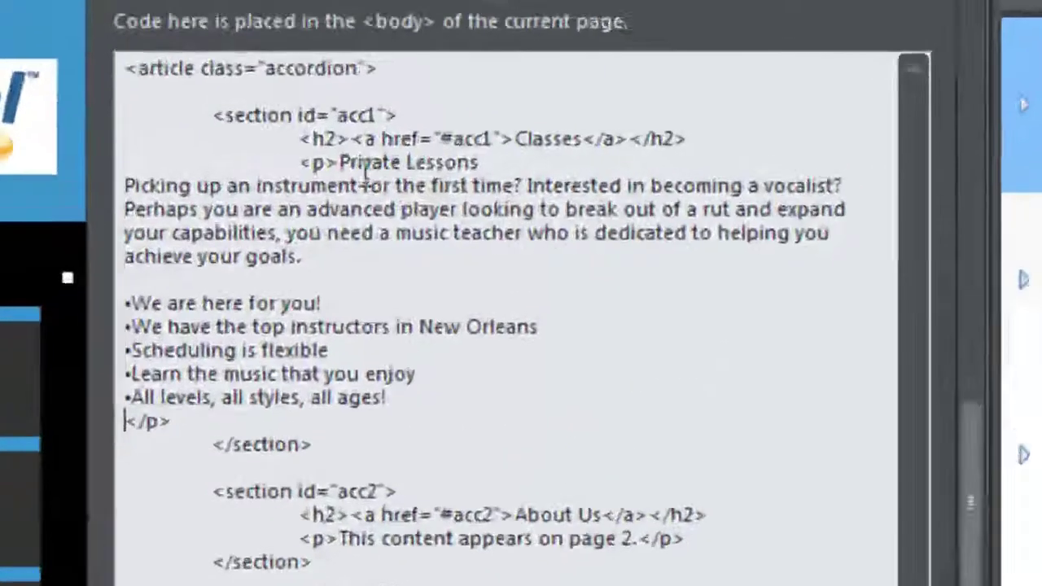
Wrap the Private Lessons heading, intro text and bullet list in separate paragraph tags.
click(623, 163)
text(</)
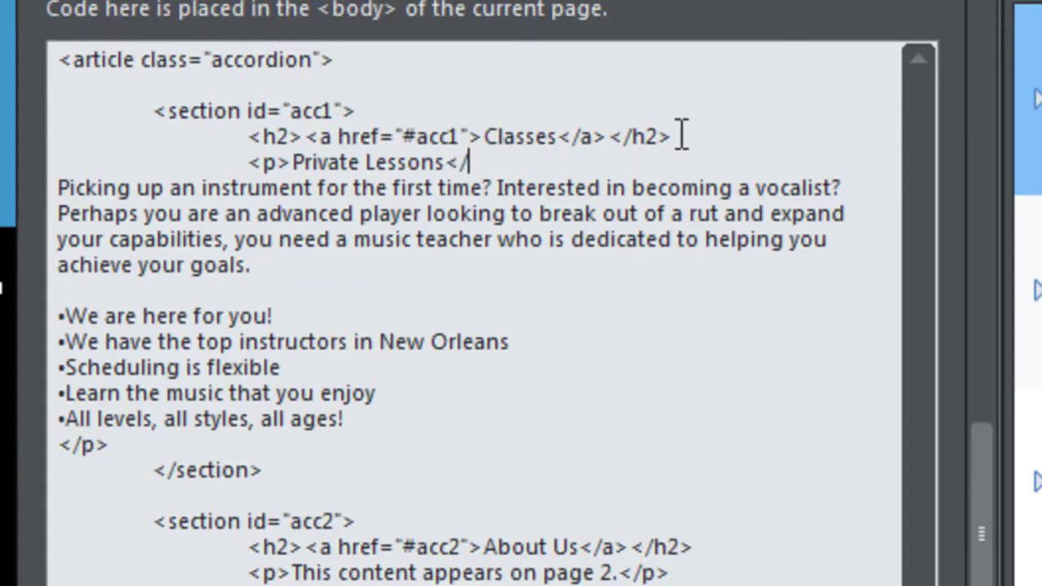
text(p>)
key(Return)
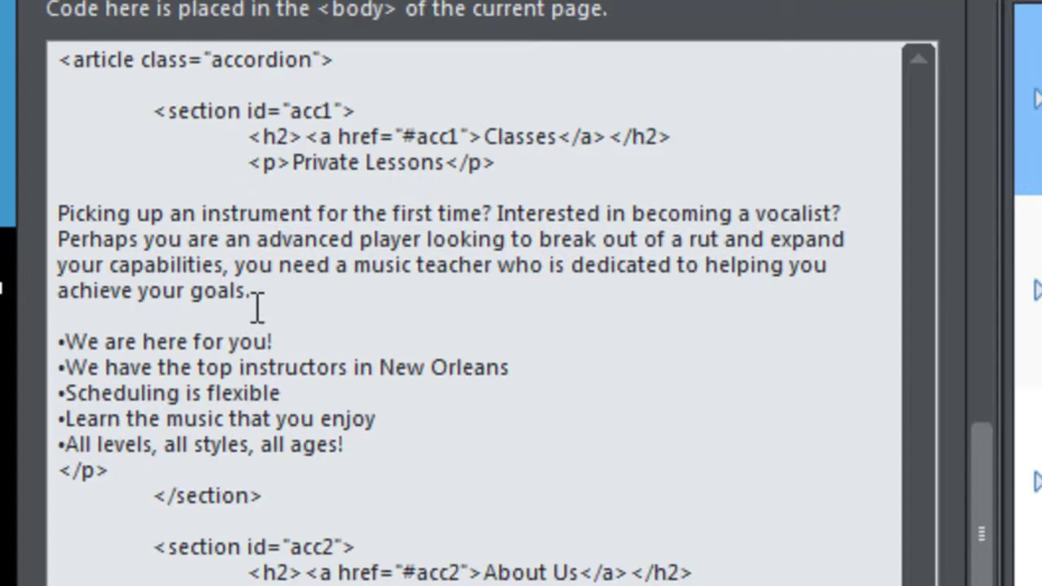
click(52, 213)
text(<p>)
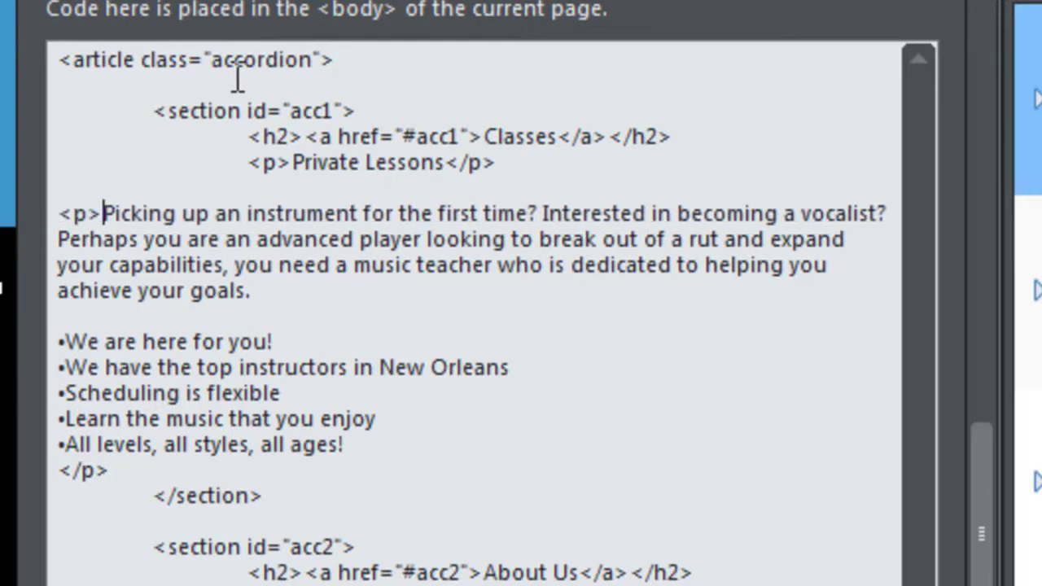
click(271, 291)
text(p>)
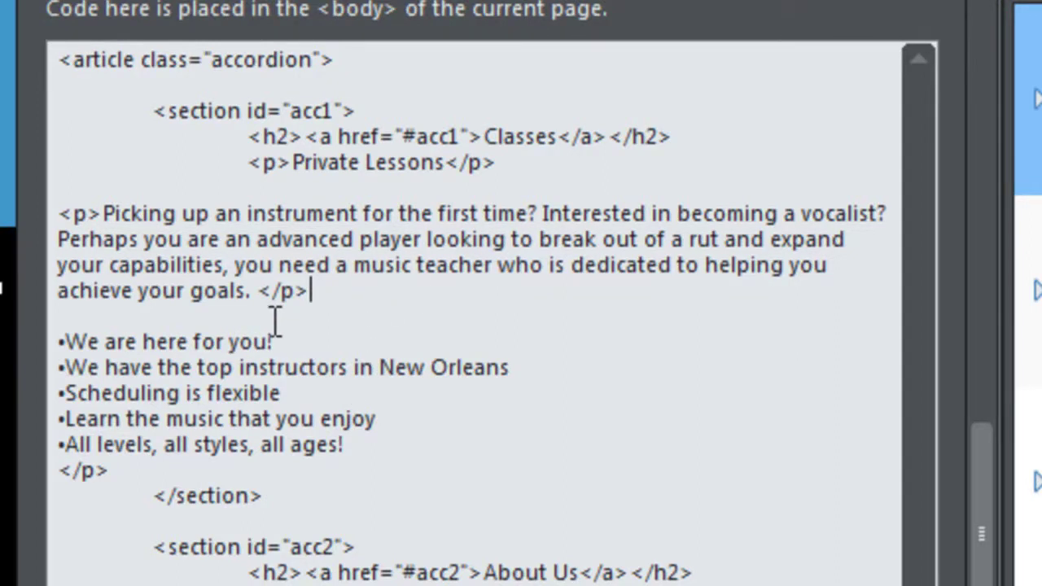
click(218, 313)
key(Return)
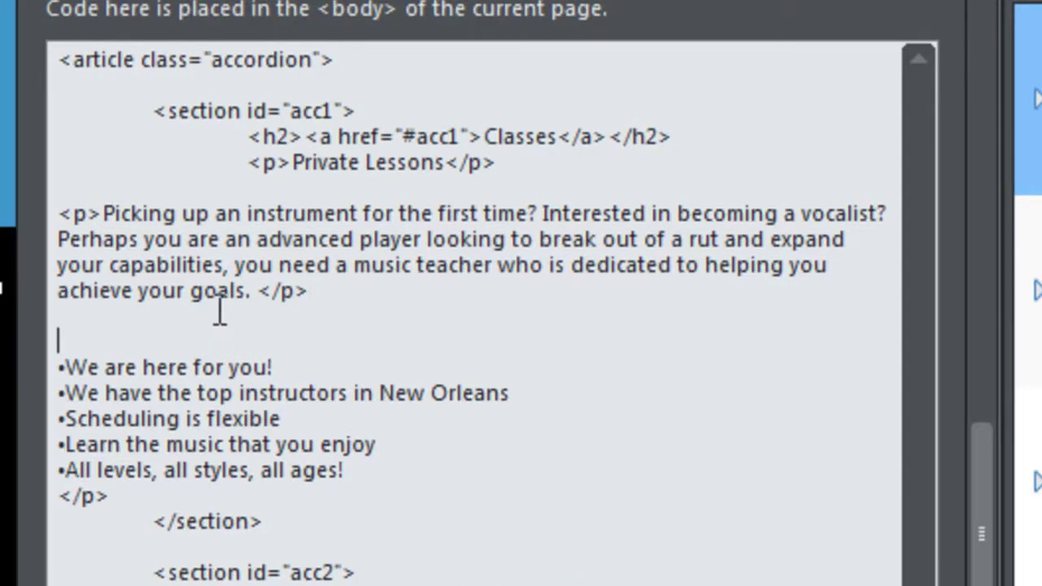
text(<)
text(p>)
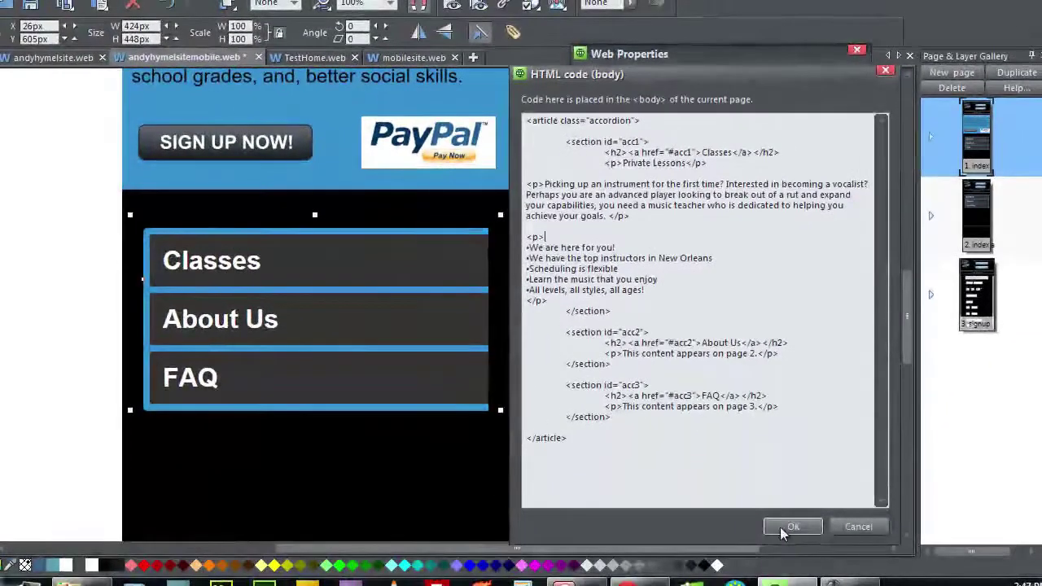
Apply the body code edits and check the Classes panel in the browser preview.
click(780, 526)
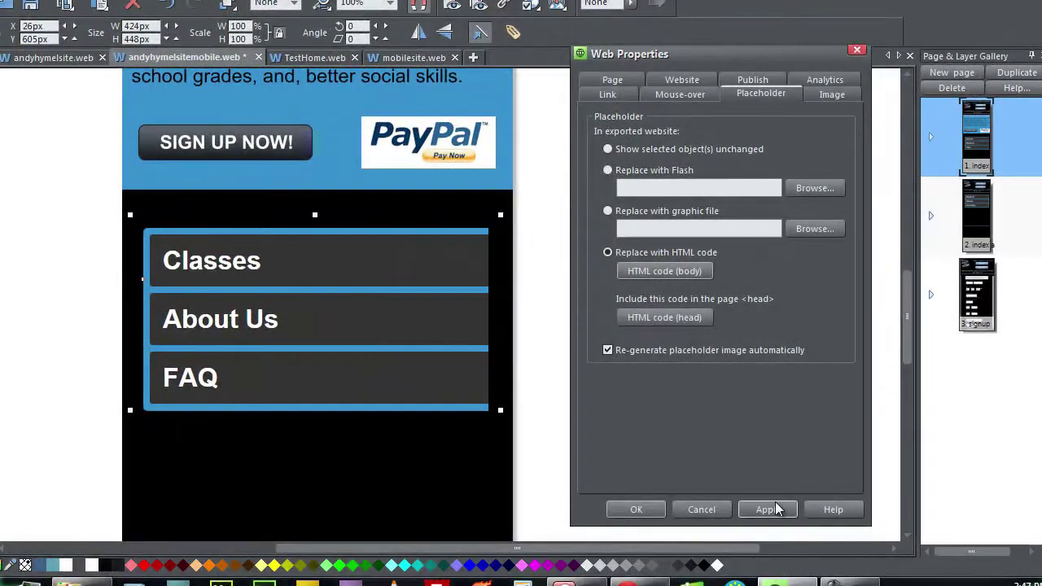
click(777, 509)
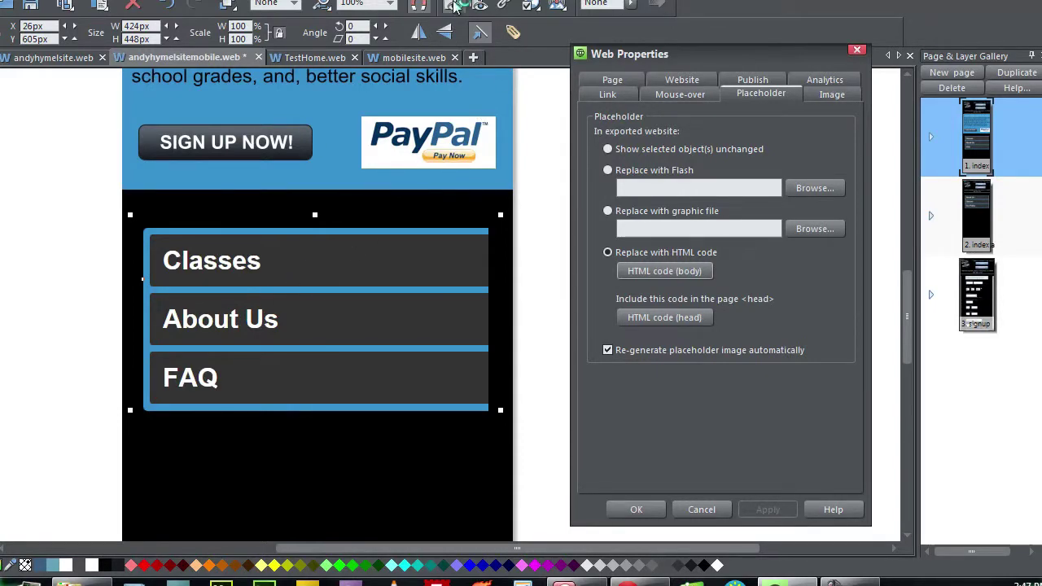
click(456, 6)
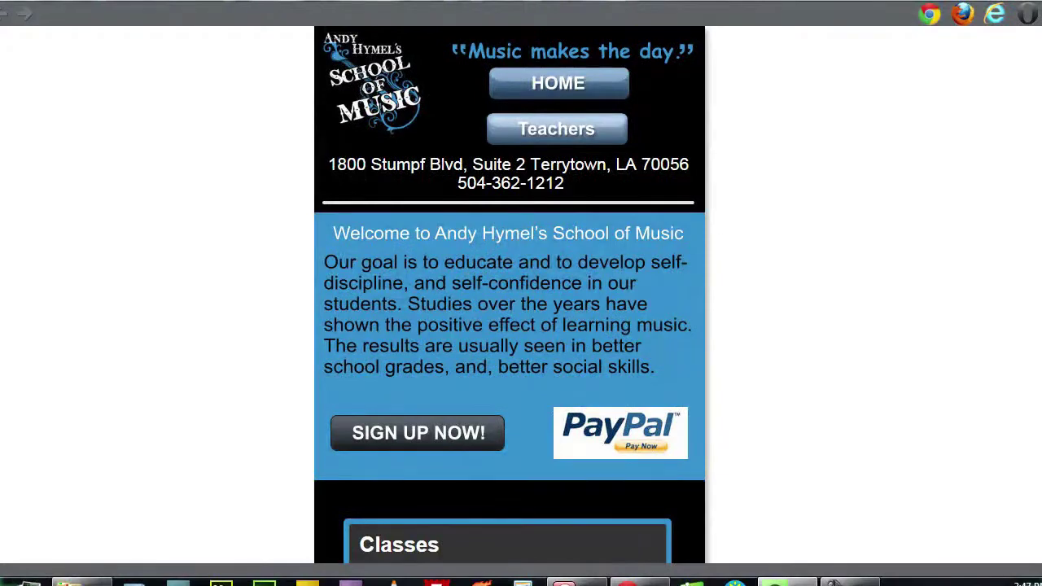
scroll(510, 326, down, 2)
scroll(510, 325, down, 1)
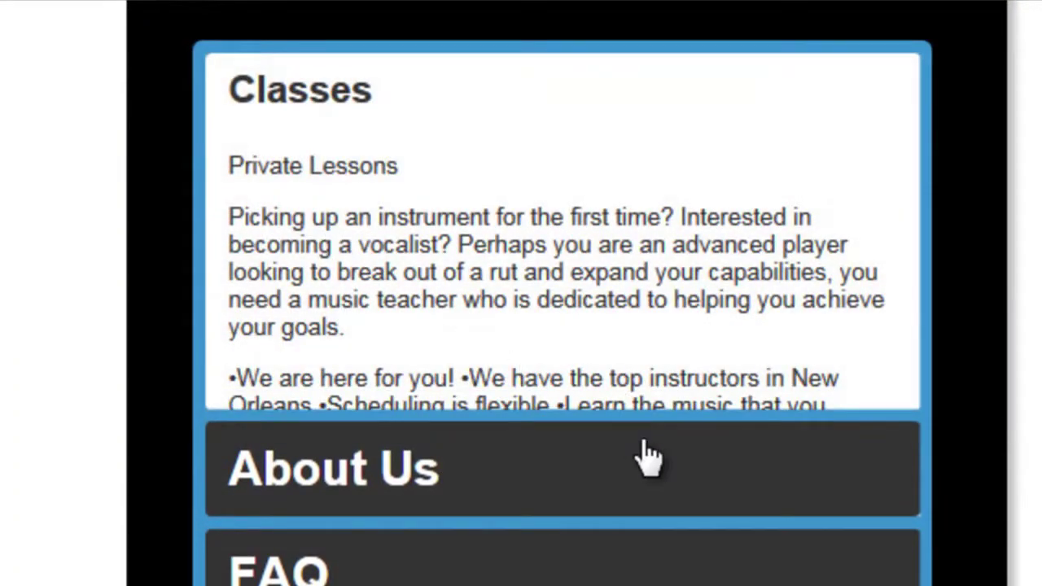
scroll(609, 232, up, 2)
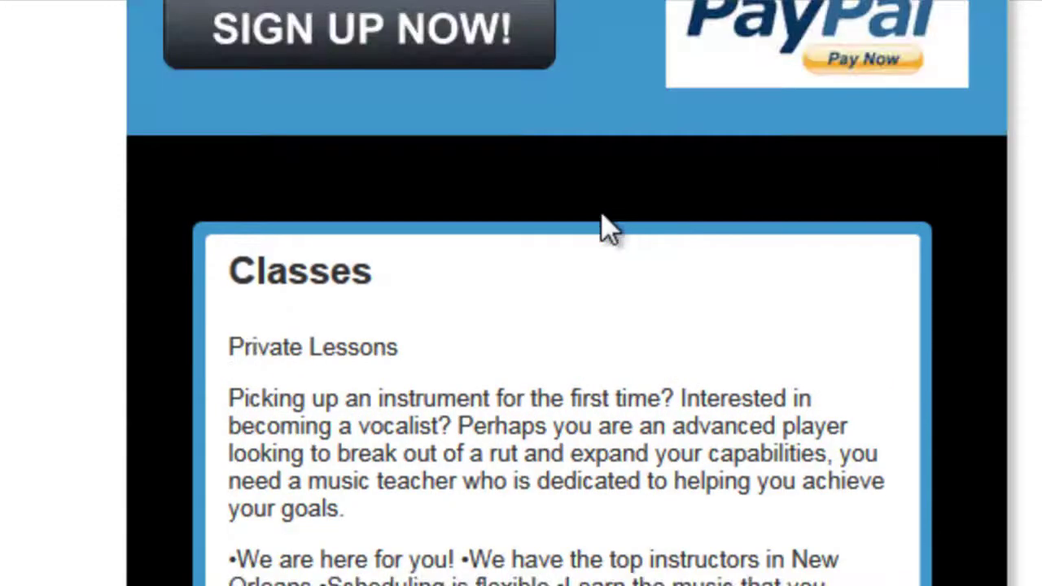
scroll(609, 233, down, 2)
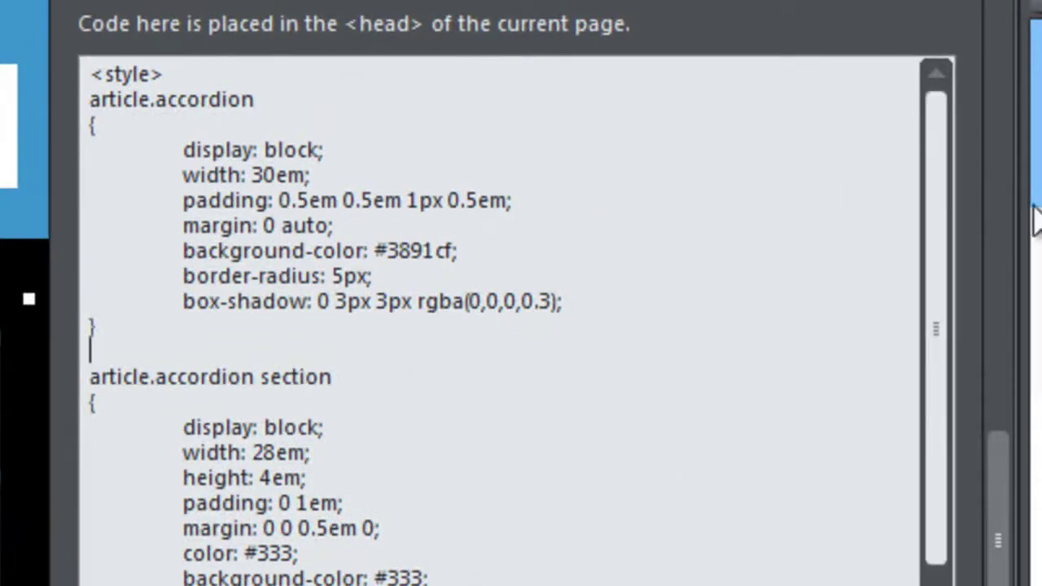
Replace the section:target height of 15em with auto in the head CSS and apply it.
drag(949, 298, 944, 585)
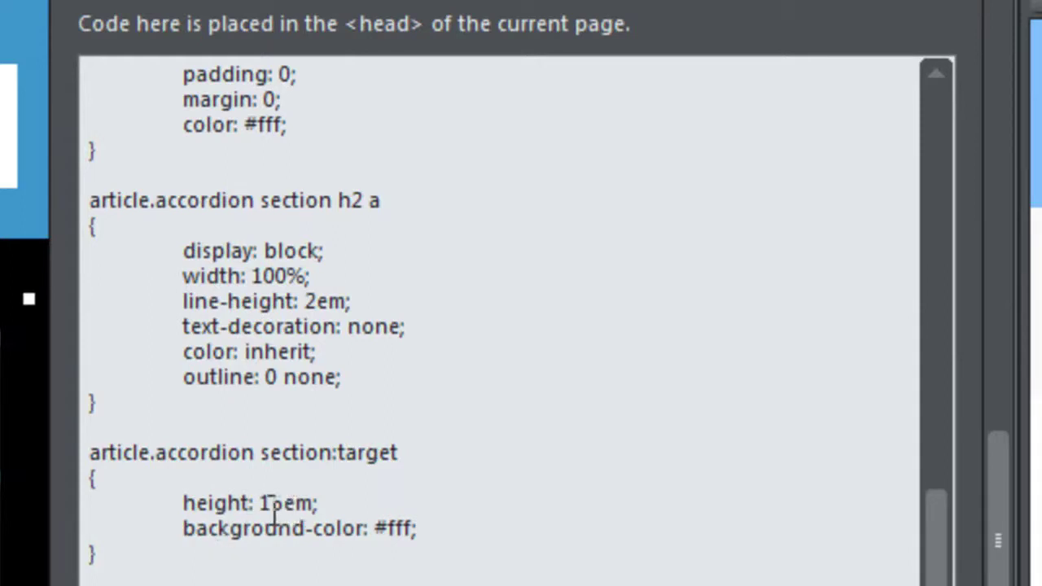
drag(261, 502, 309, 493)
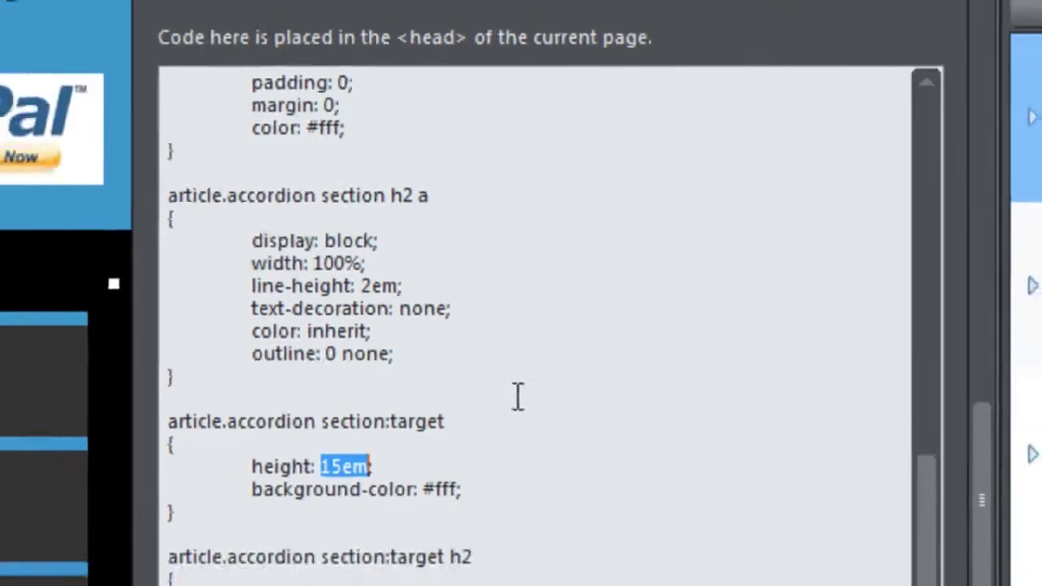
text(auto;)
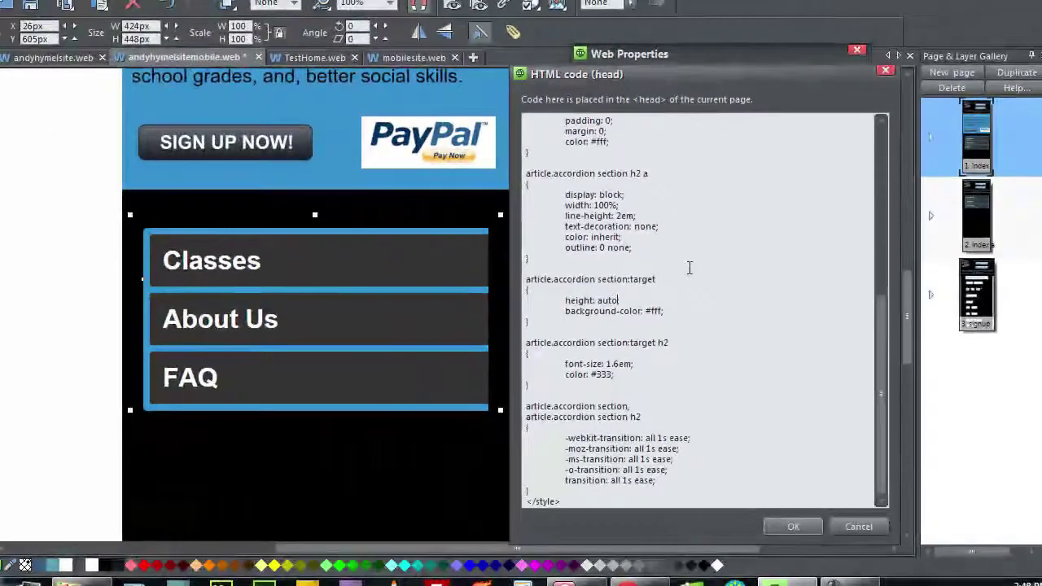
click(782, 530)
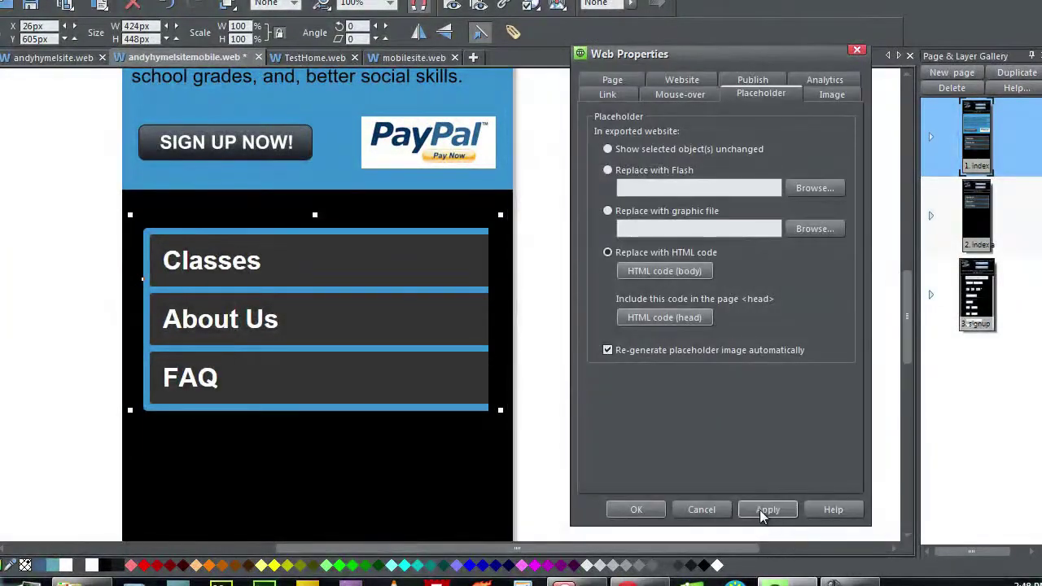
click(651, 509)
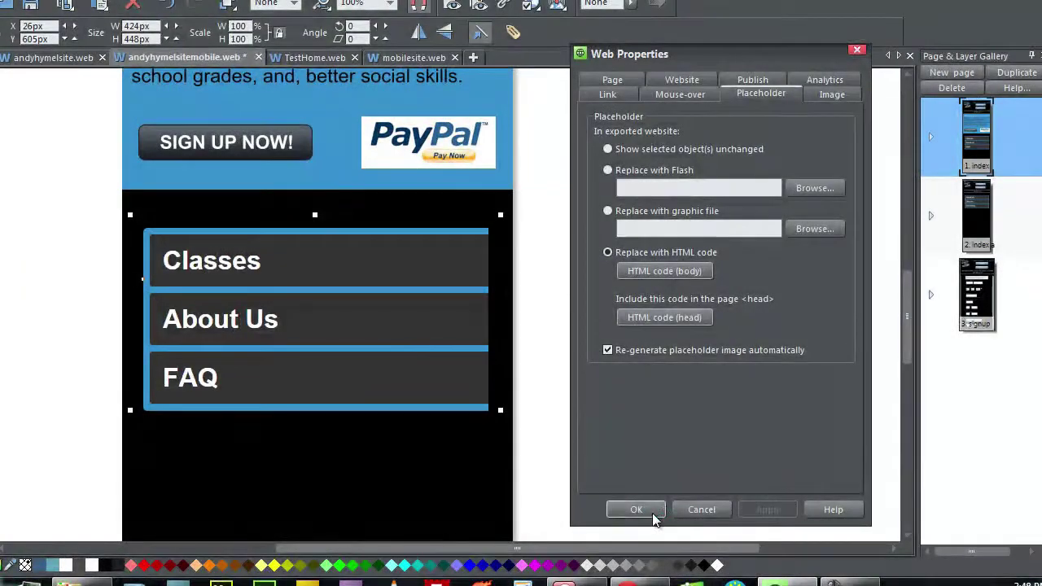
click(636, 510)
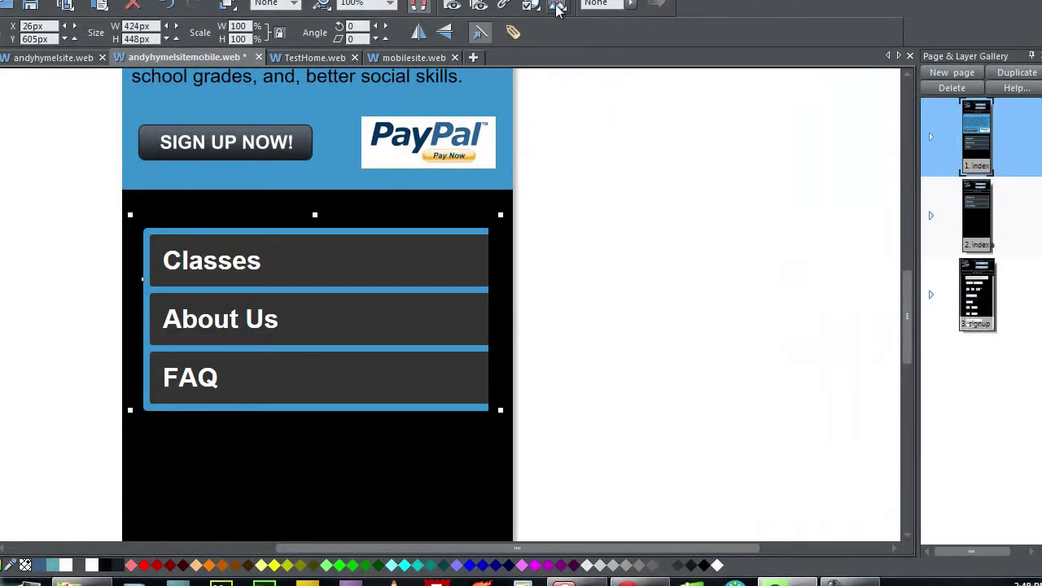
click(486, 6)
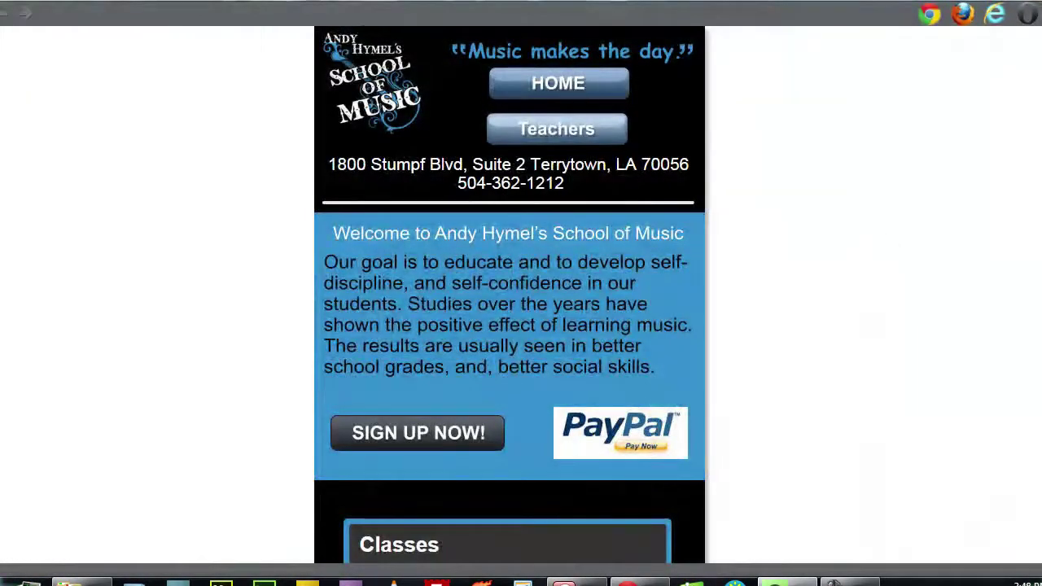
scroll(574, 260, down, 4)
click(576, 257)
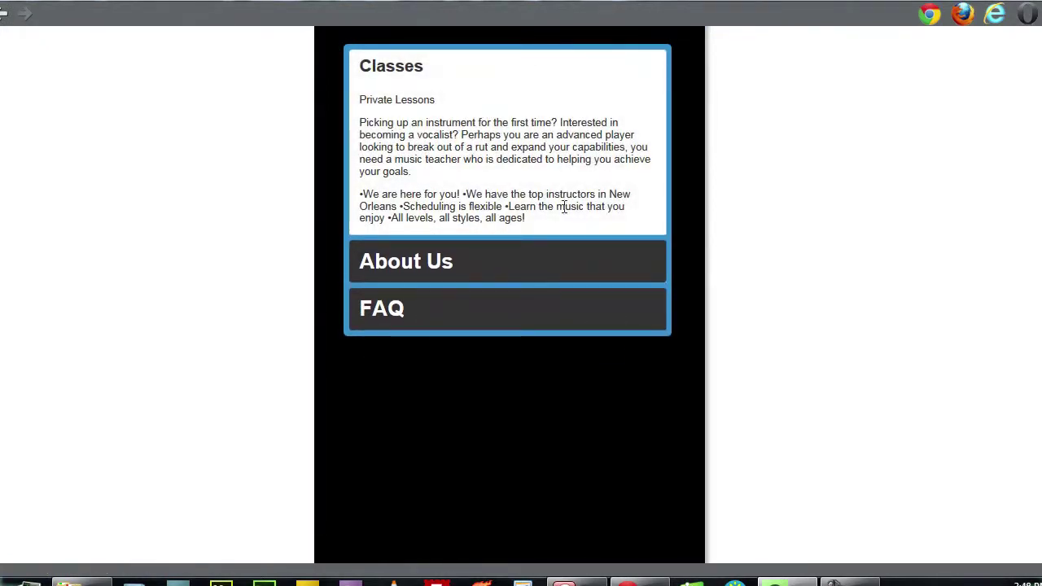
click(514, 245)
click(469, 91)
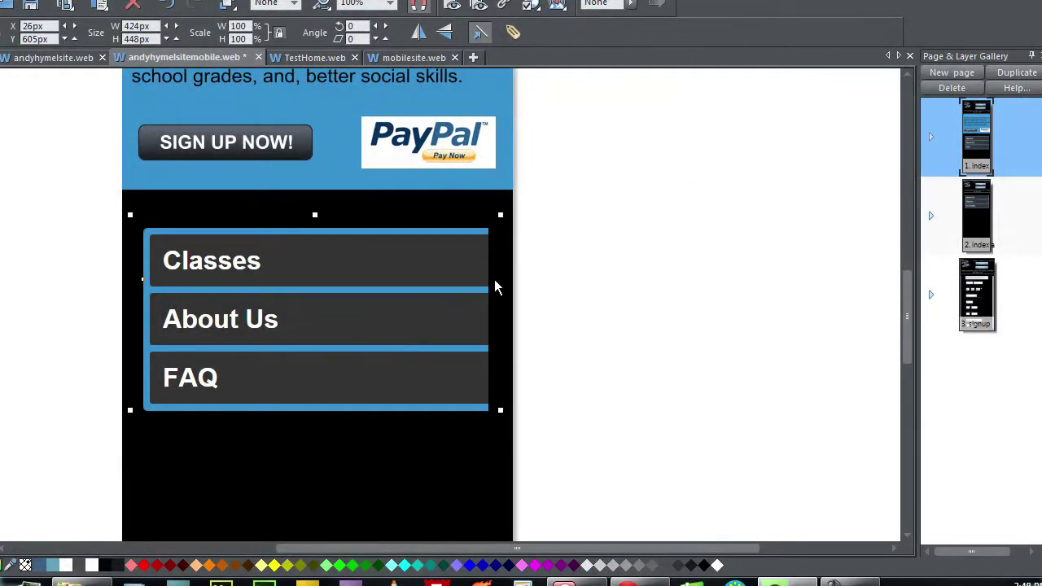
key(ctrl+shift+w)
click(663, 273)
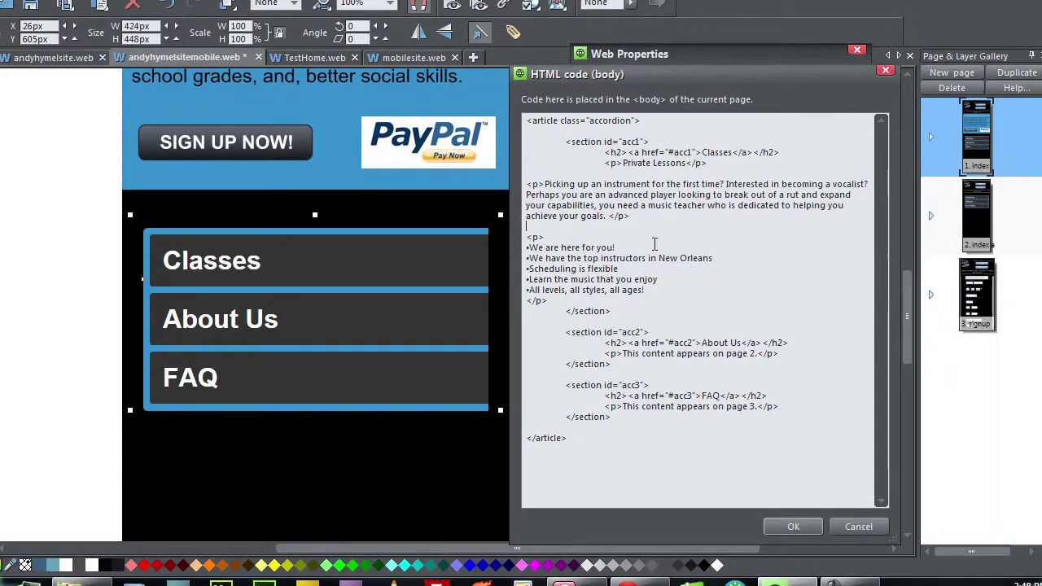
click(884, 74)
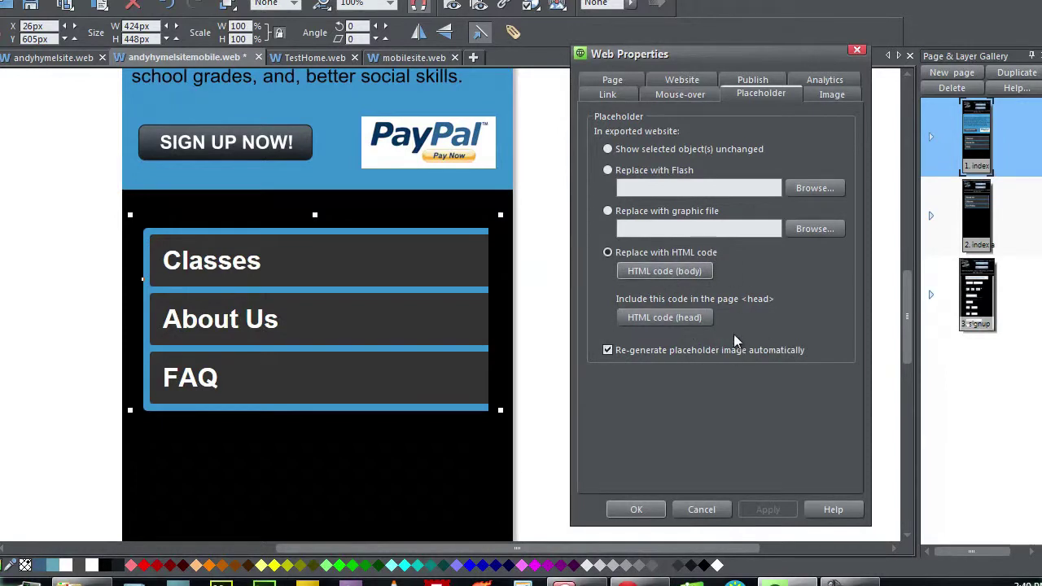
click(701, 277)
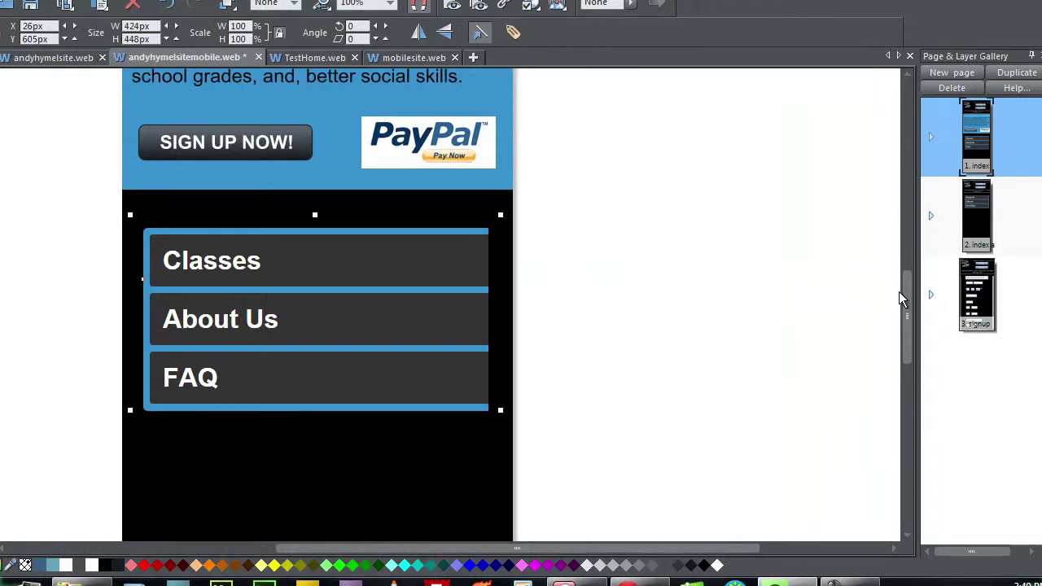
scroll(905, 291, up, 1)
scroll(908, 281, up, 3)
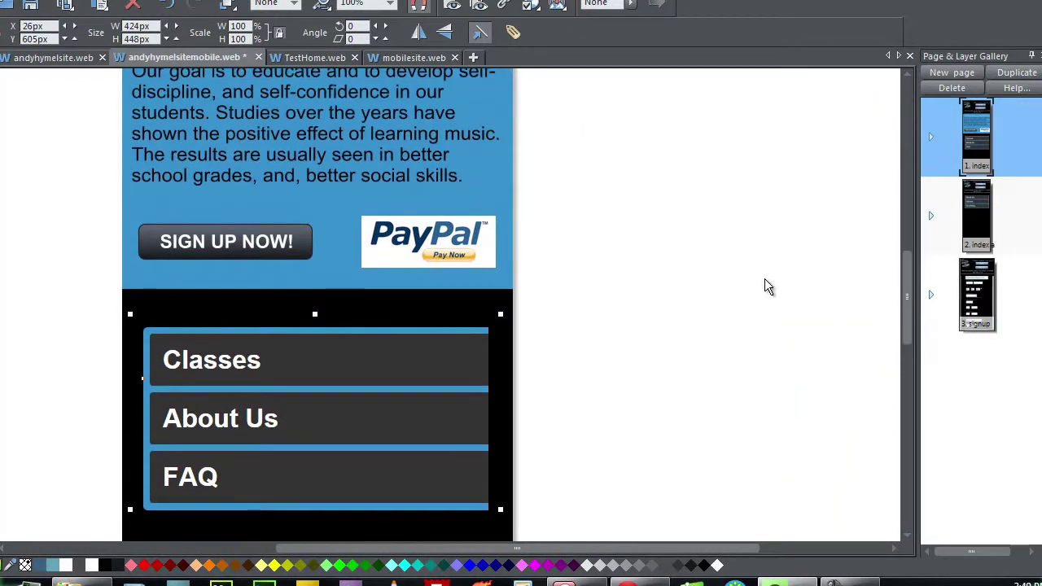
click(706, 296)
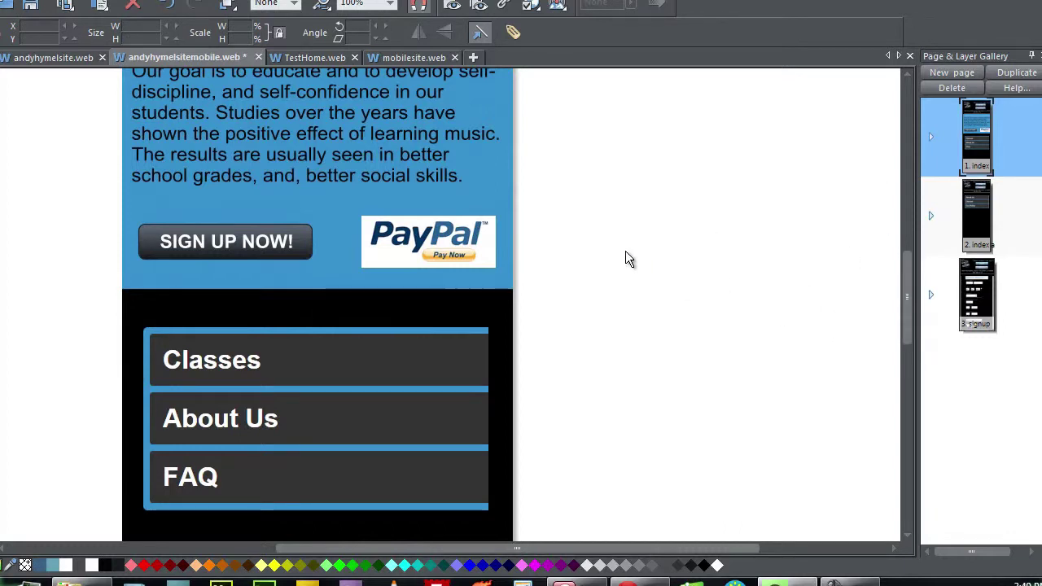